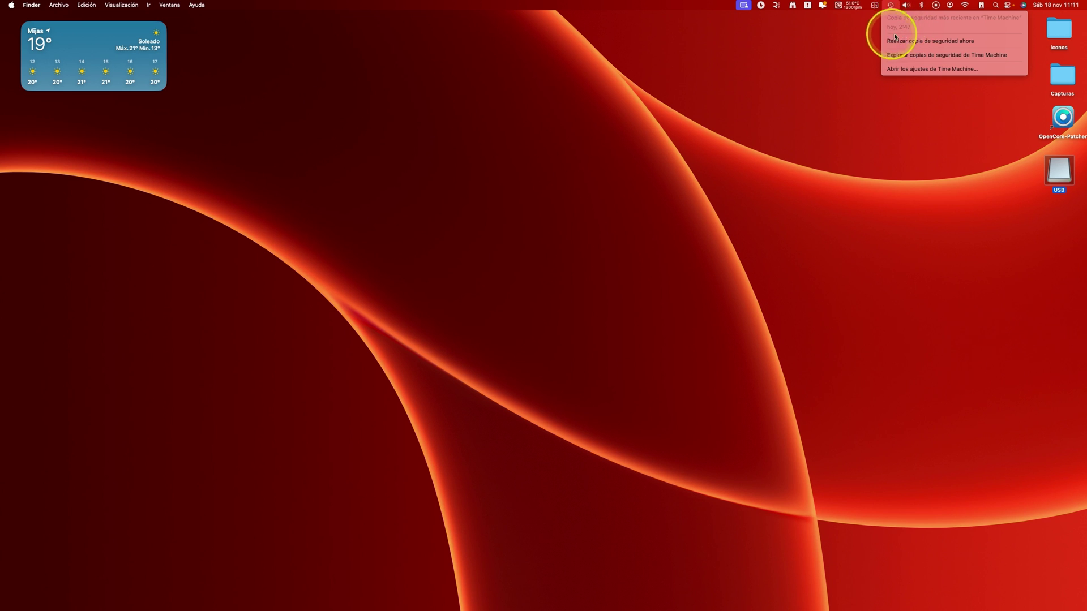
# Step: Search for "utilidad" and open Utilidad de Discos
pyautogui.click(868, 85)
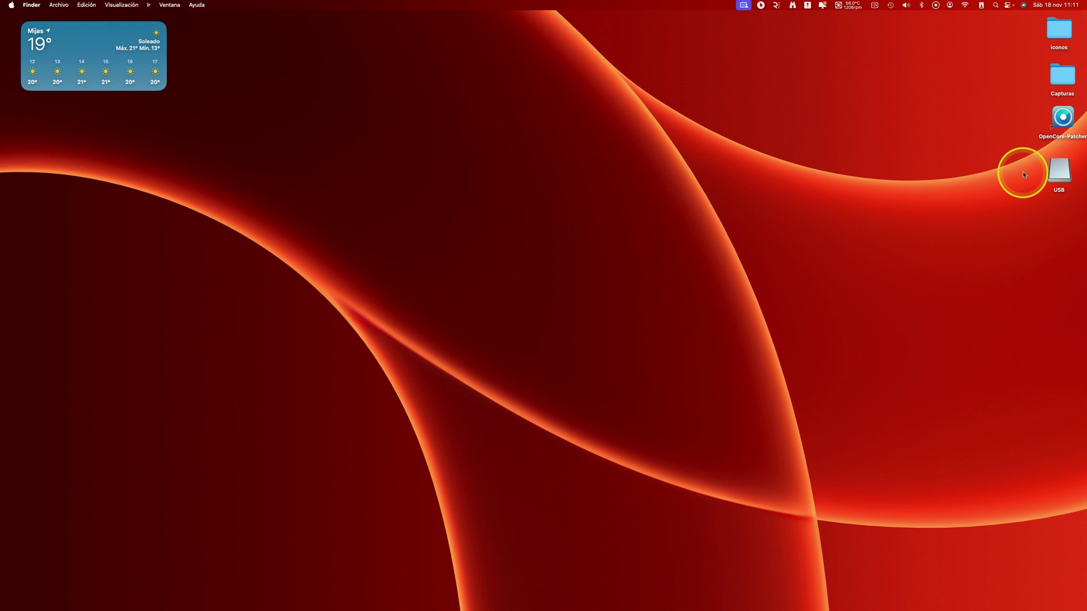
pyautogui.click(995, 5)
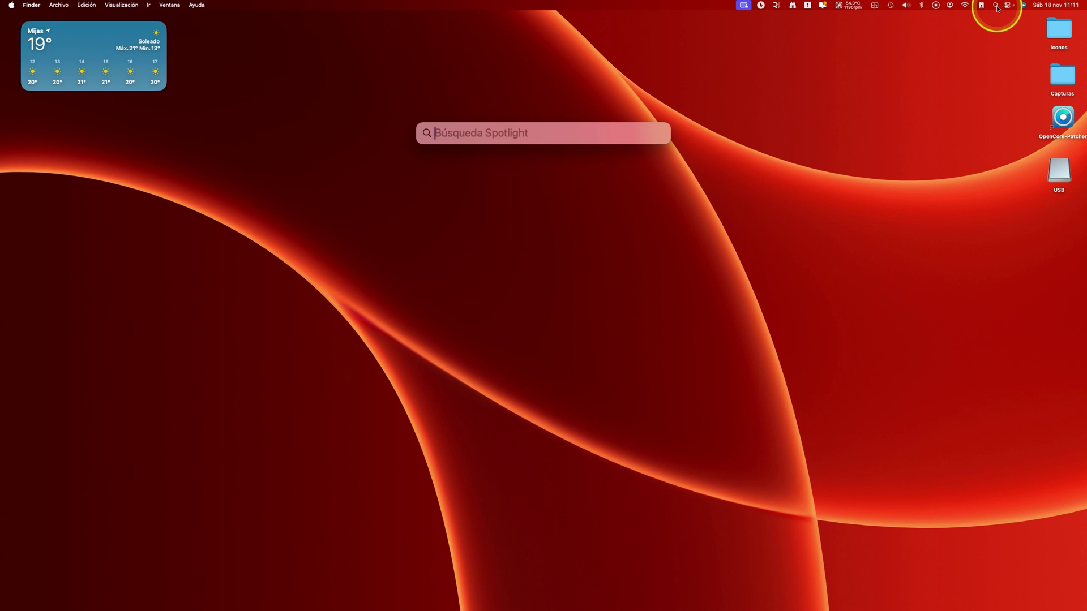
pyautogui.write('utilidad')
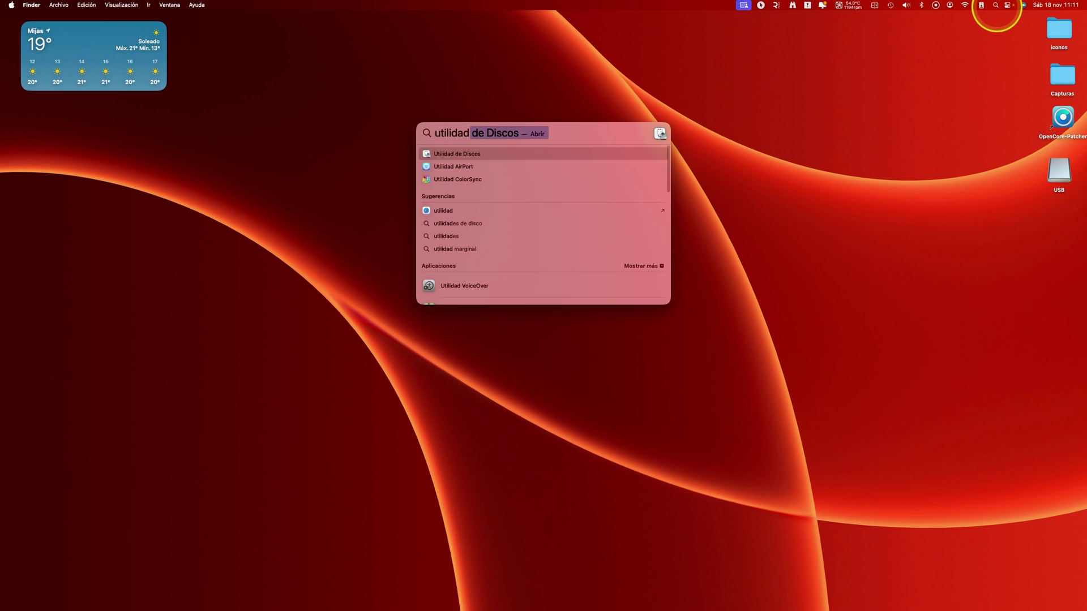
pyautogui.click(457, 159)
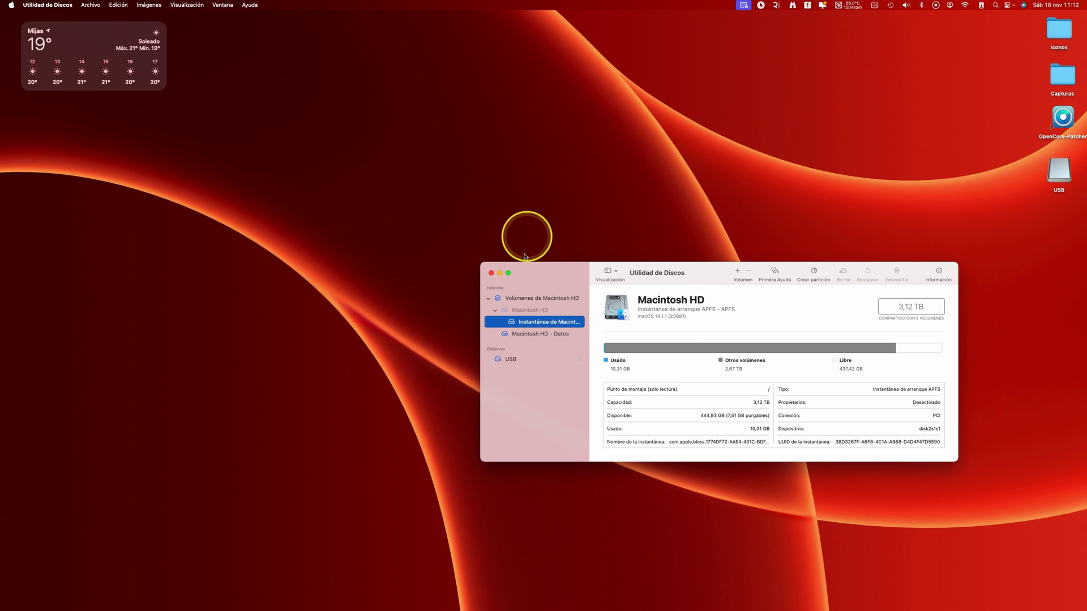
# Step: Show all devices in the sidebar and view the details of the external SanDisk Ultra Fit Media drive and its USB volume
pyautogui.click(616, 275)
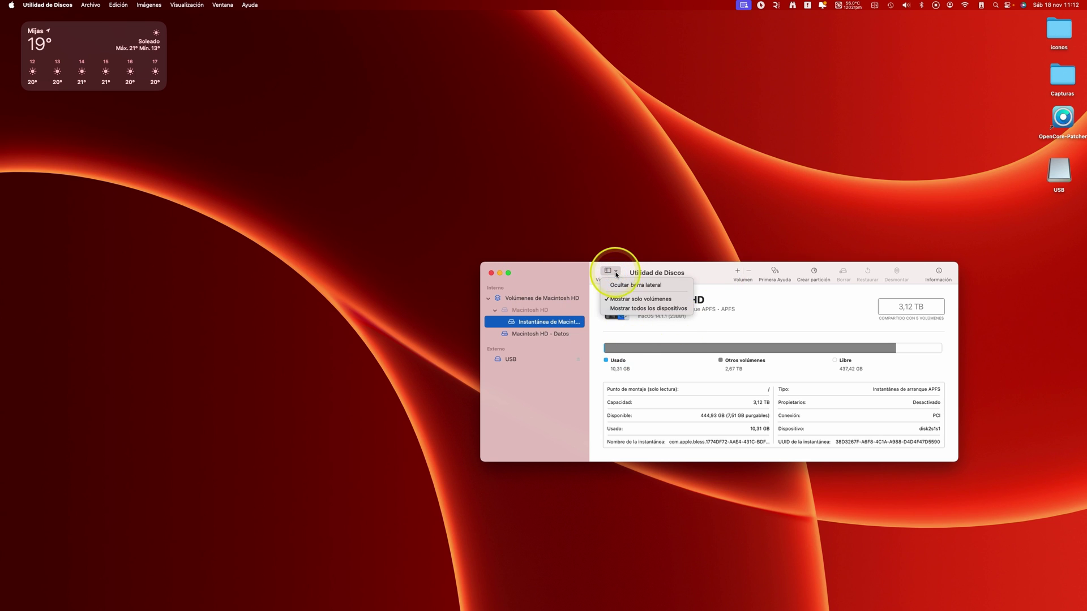
pyautogui.click(655, 310)
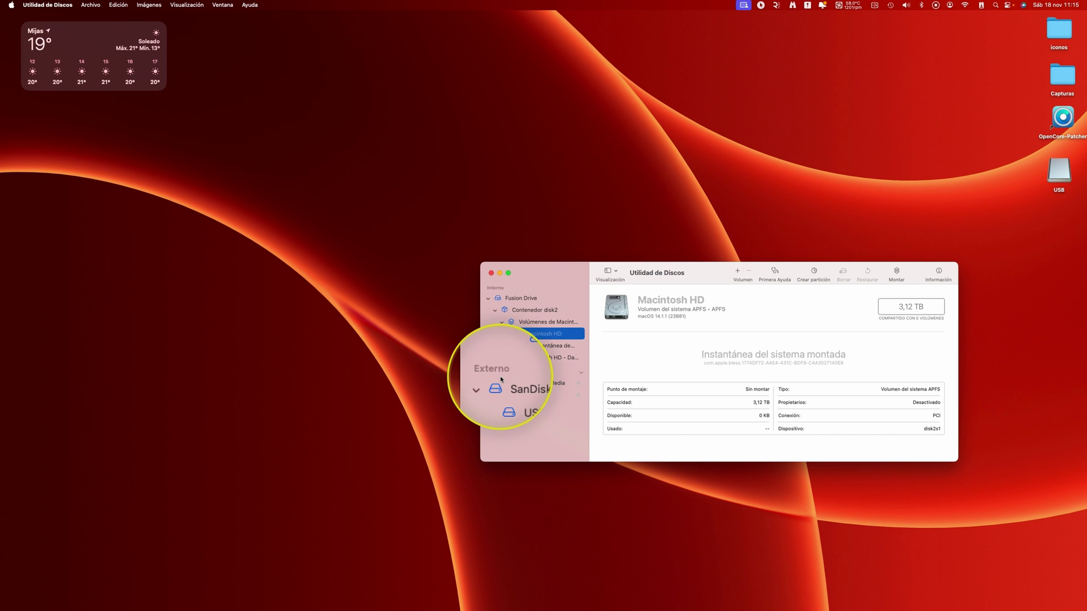
pyautogui.click(538, 386)
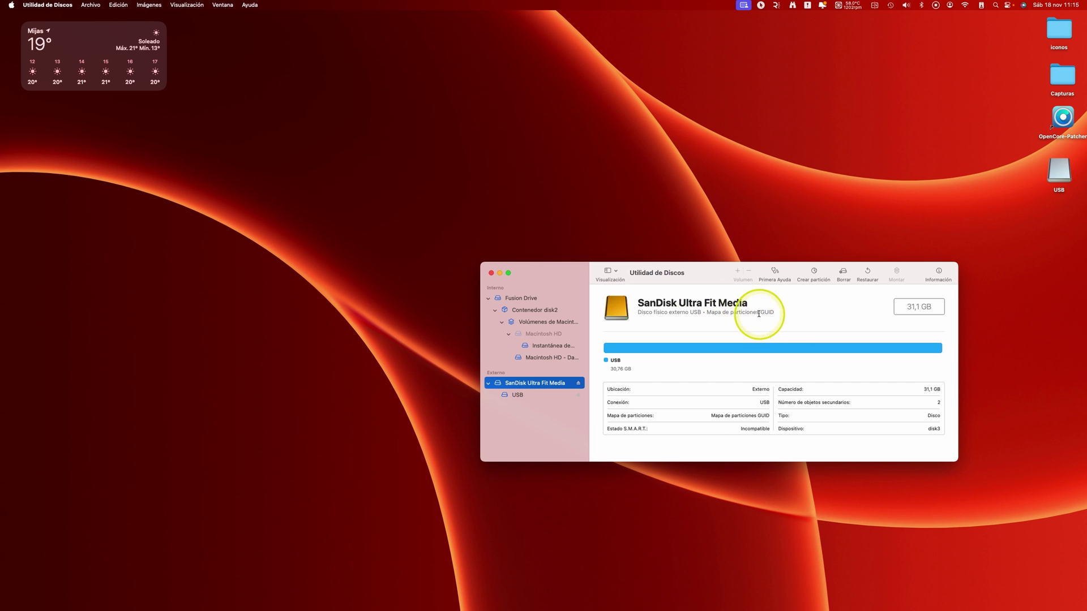
pyautogui.press('ctrl')
pyautogui.click(513, 394)
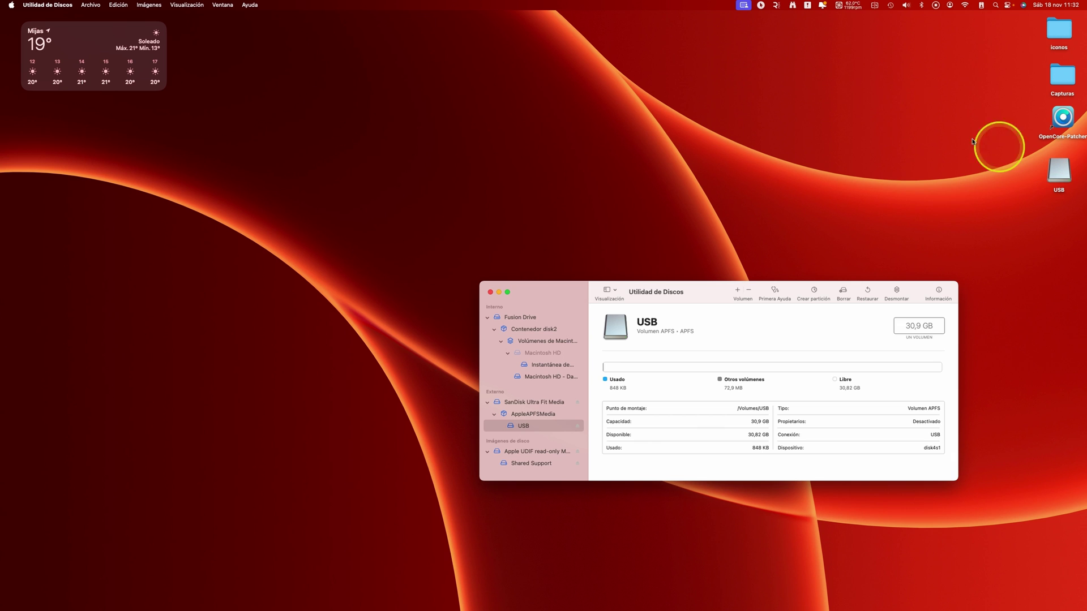
# Step: Erase the SanDisk Ultra Fit Media drive with the name USB, format Mac OS Plus (con registro) and scheme Mapa de particiones GUID
pyautogui.click(546, 403)
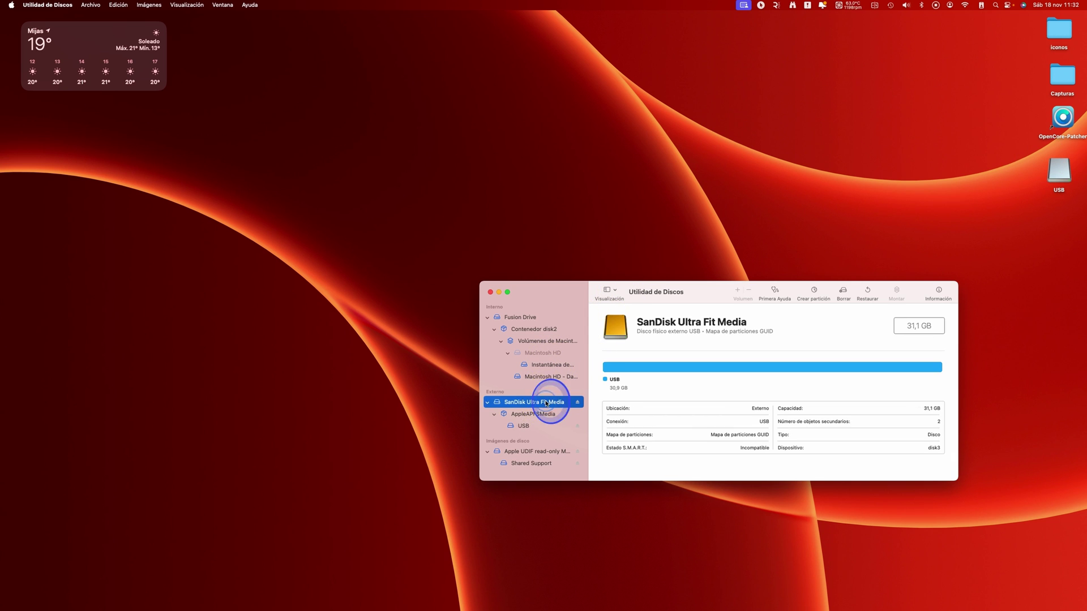
pyautogui.click(842, 292)
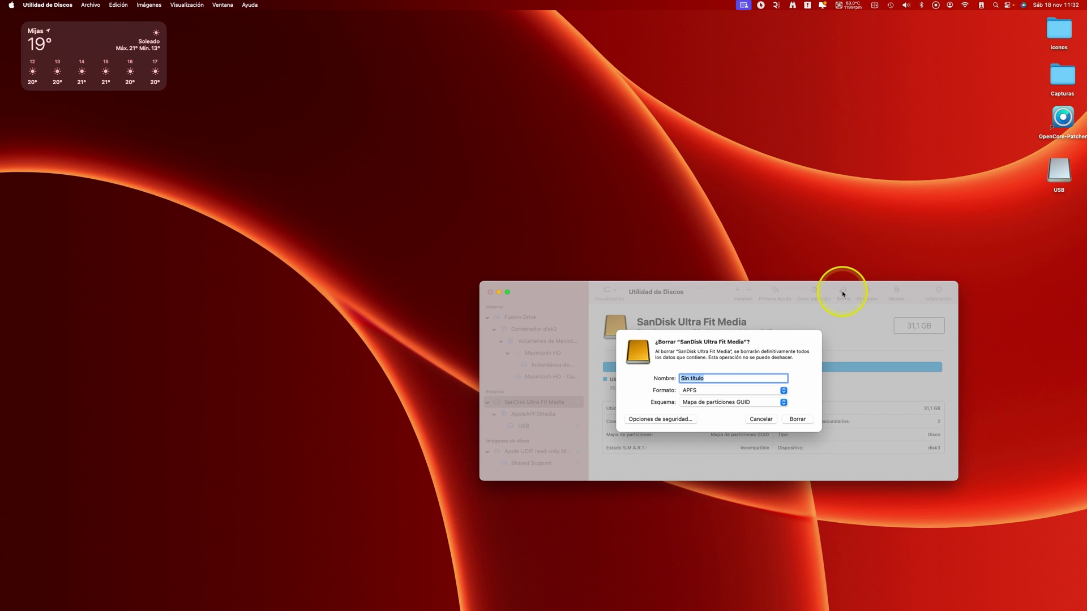
pyautogui.write('USB')
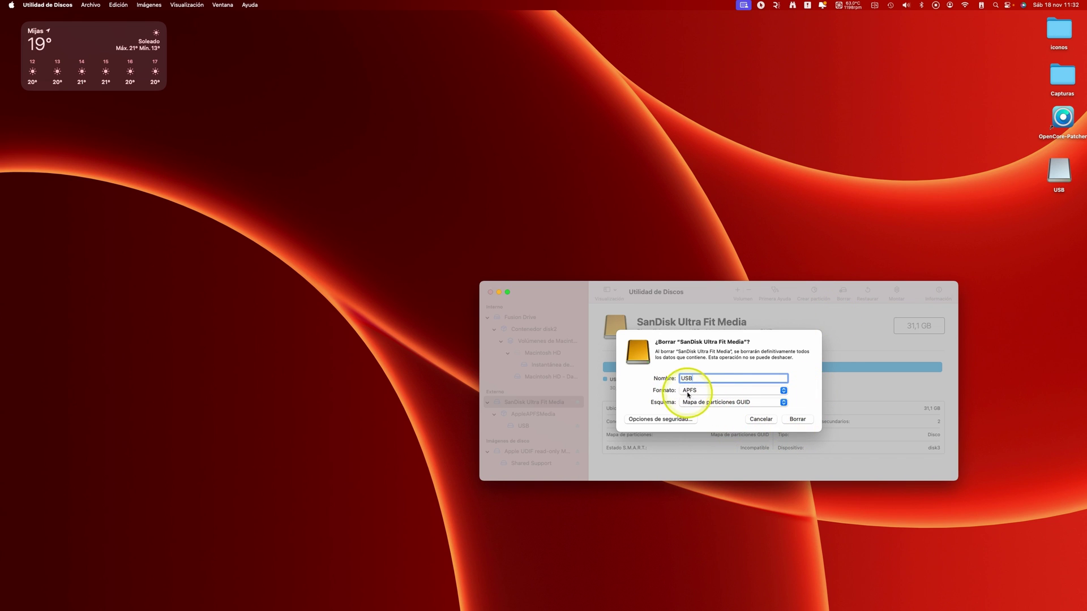
pyautogui.click(707, 390)
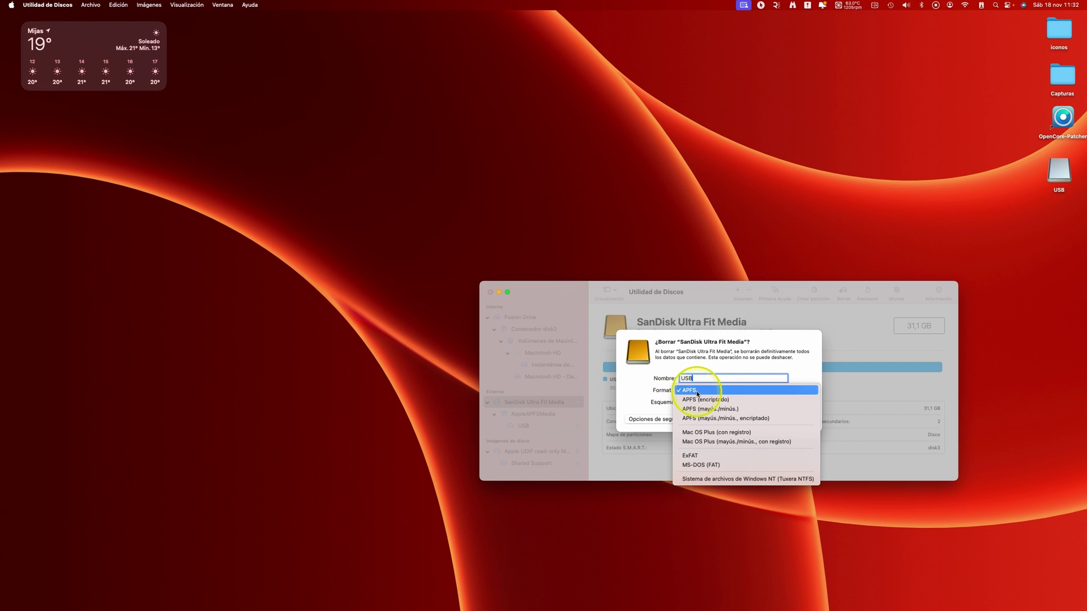
pyautogui.click(704, 433)
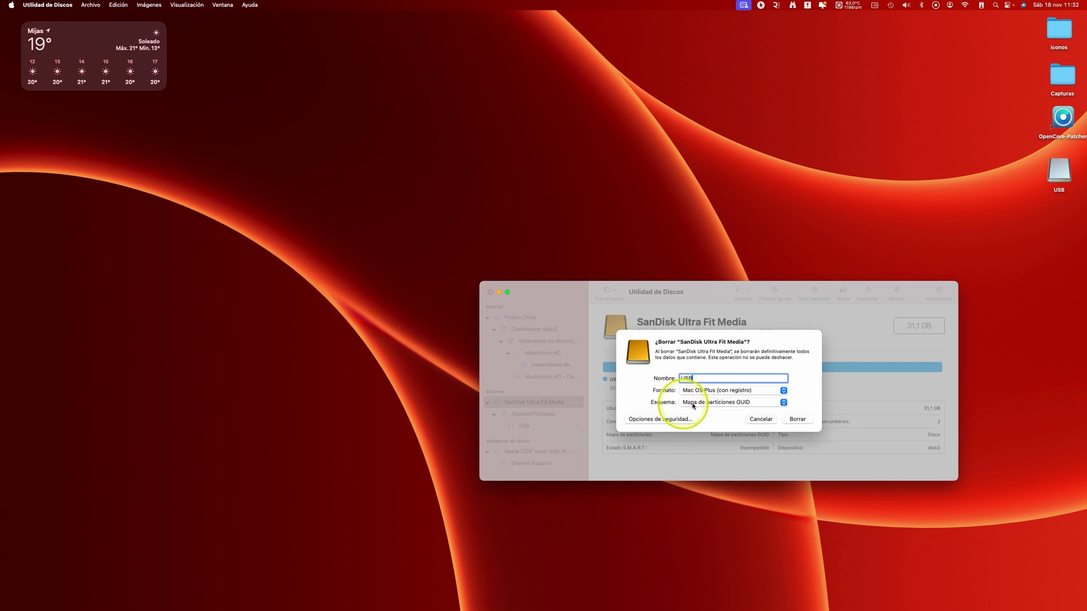
pyautogui.click(748, 402)
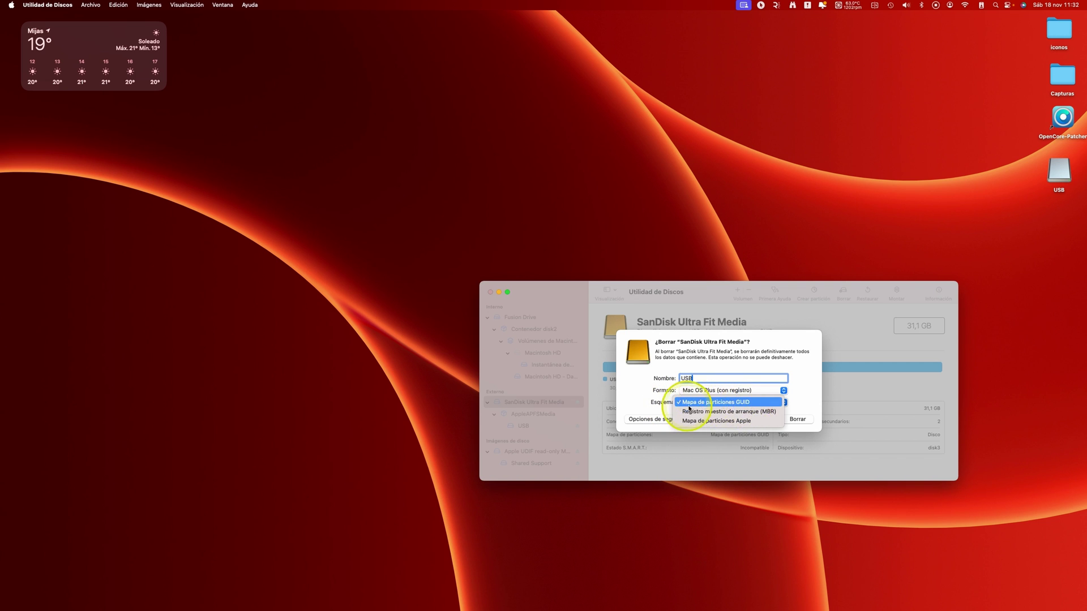
pyautogui.click(748, 402)
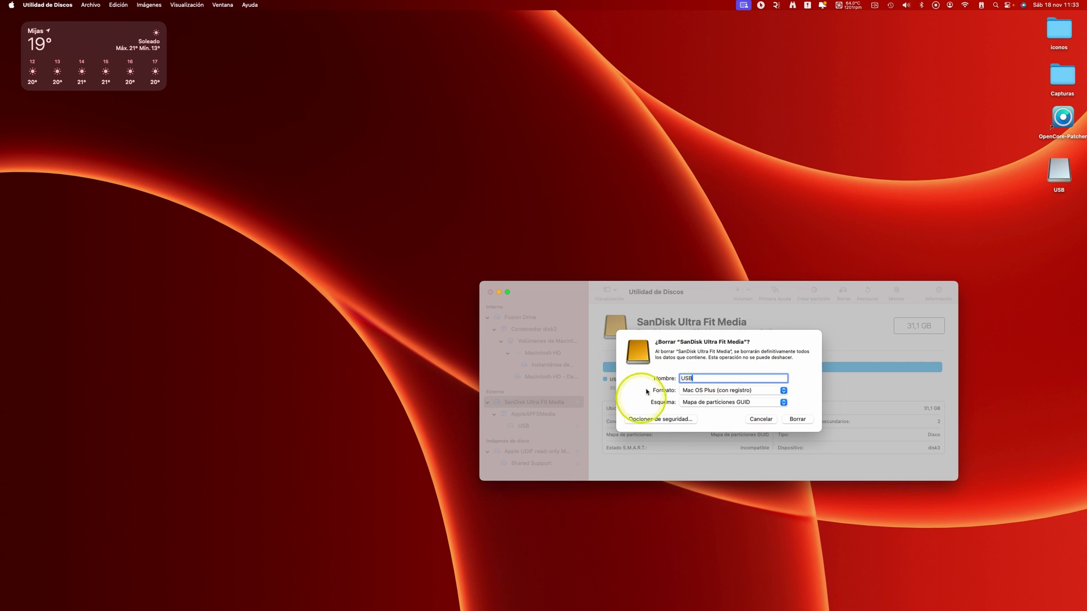
pyautogui.click(795, 418)
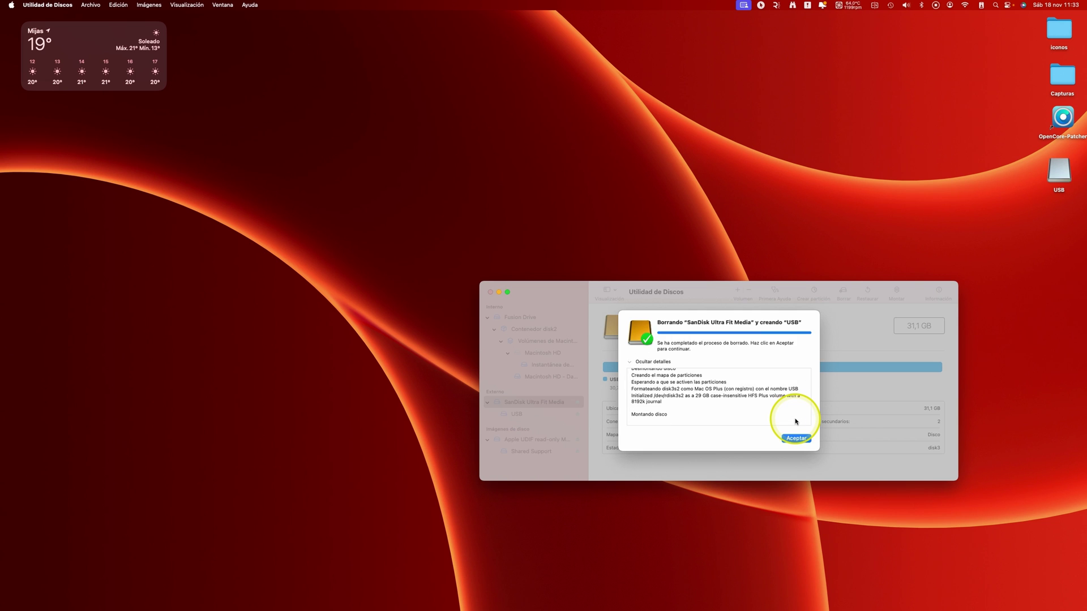
pyautogui.click(795, 438)
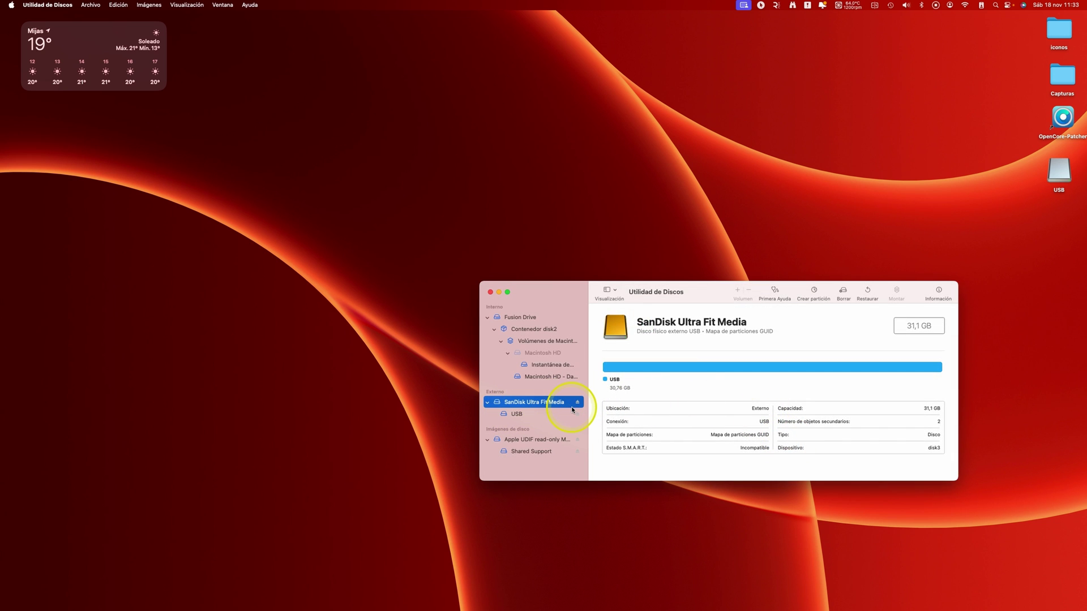
# Step: View the erased USB volume and open the partition setup for the SanDisk Ultra Fit Media drive
pyautogui.click(554, 413)
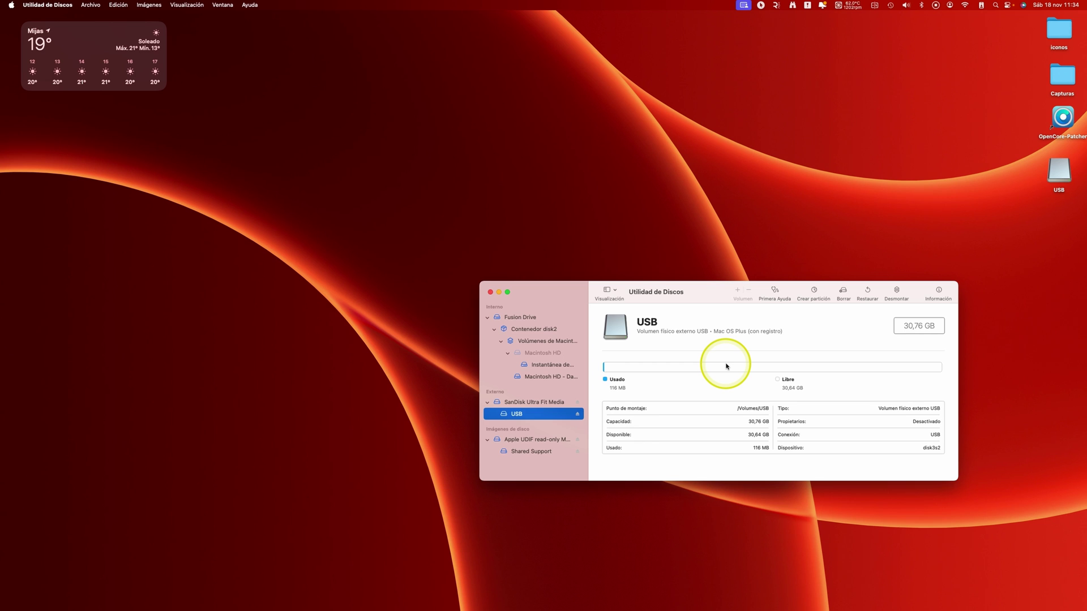
pyautogui.click(530, 402)
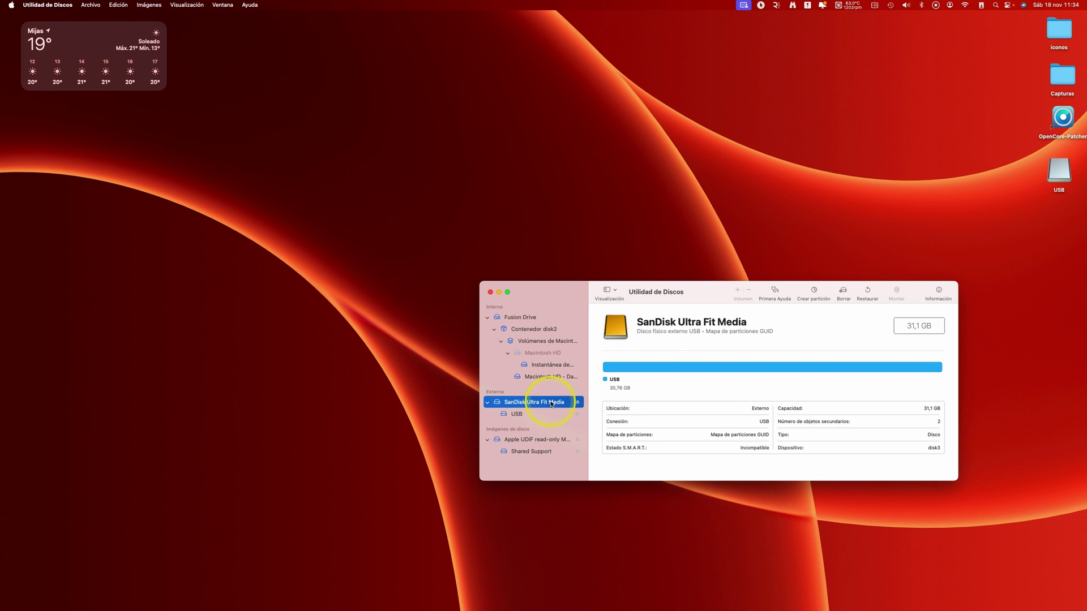
pyautogui.click(816, 293)
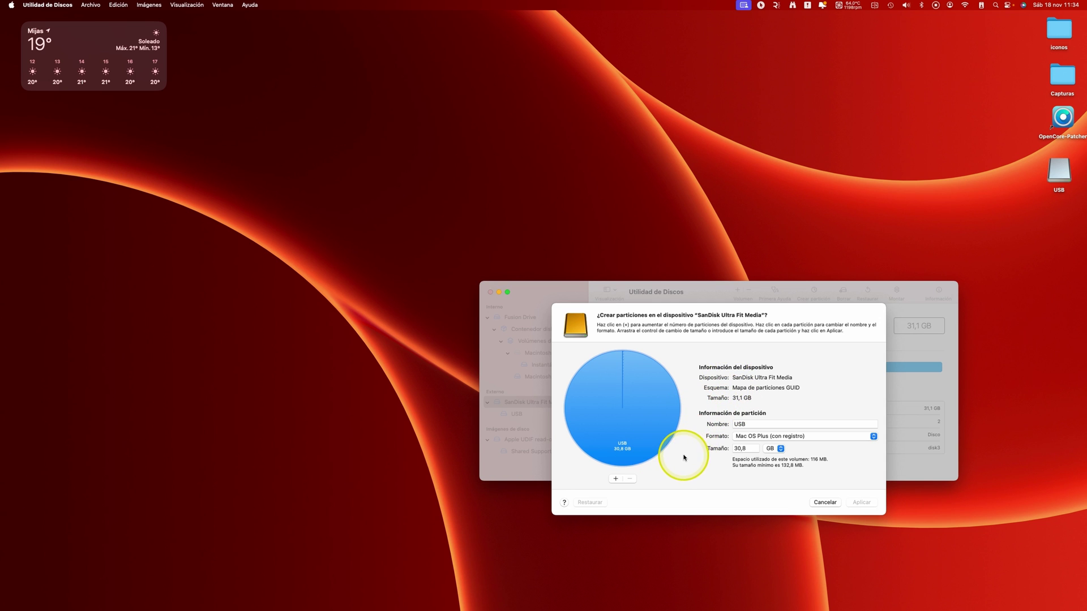
# Step: Add a second partition to the drive and enlarge it to 15,4 GB, half of the disk
pyautogui.doubleClick(746, 448)
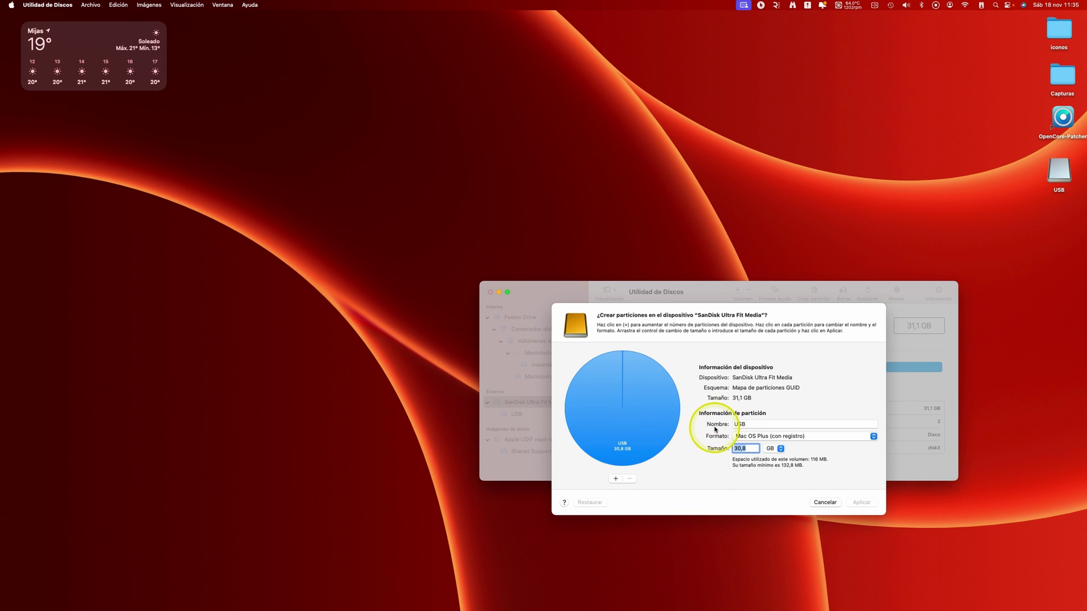
pyautogui.click(614, 480)
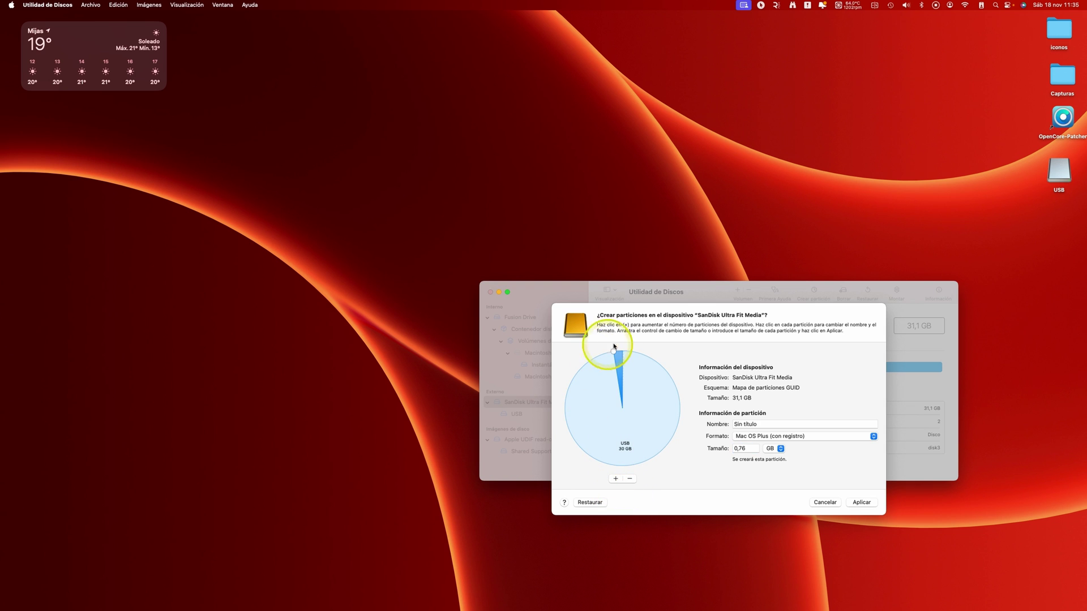
pyautogui.moveTo(613, 349); pyautogui.dragTo(622, 462)
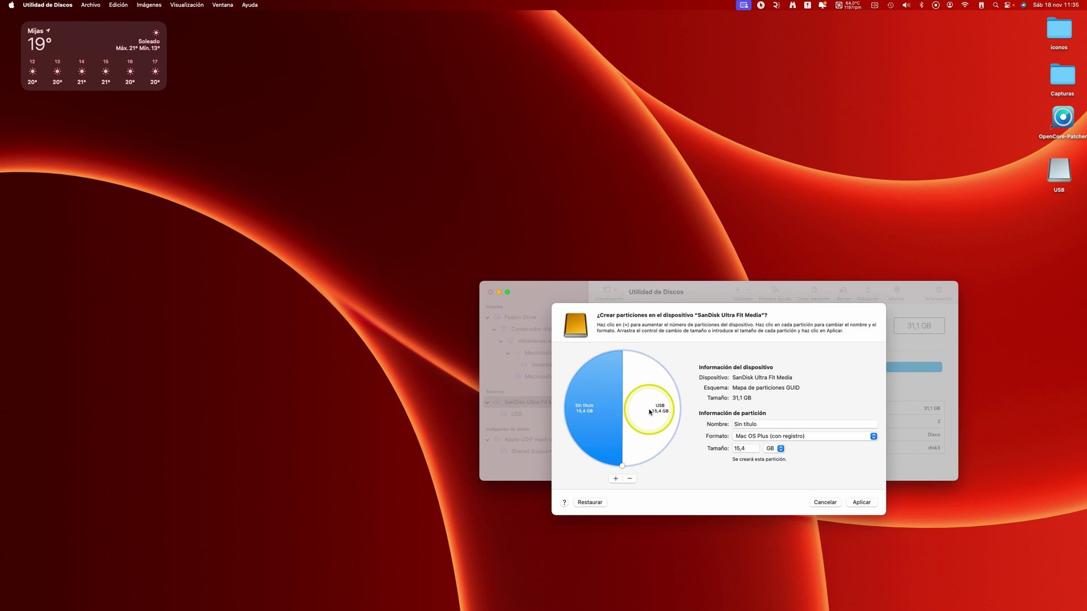
# Step: Rename the existing USB partition Sonoma and name the untitled partition Ventura
pyautogui.click(650, 412)
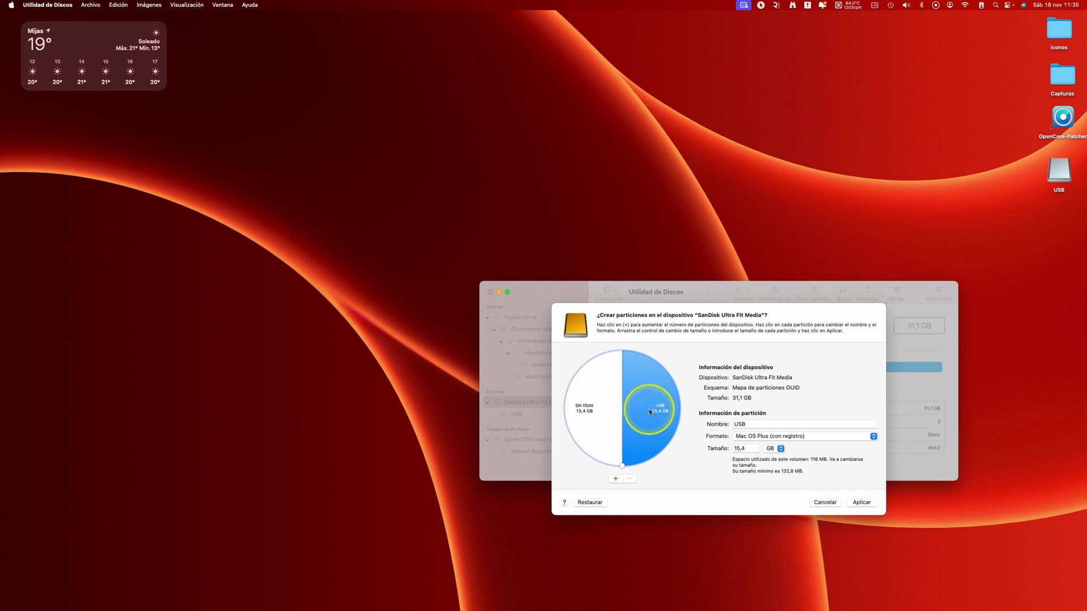
pyautogui.doubleClick(747, 424)
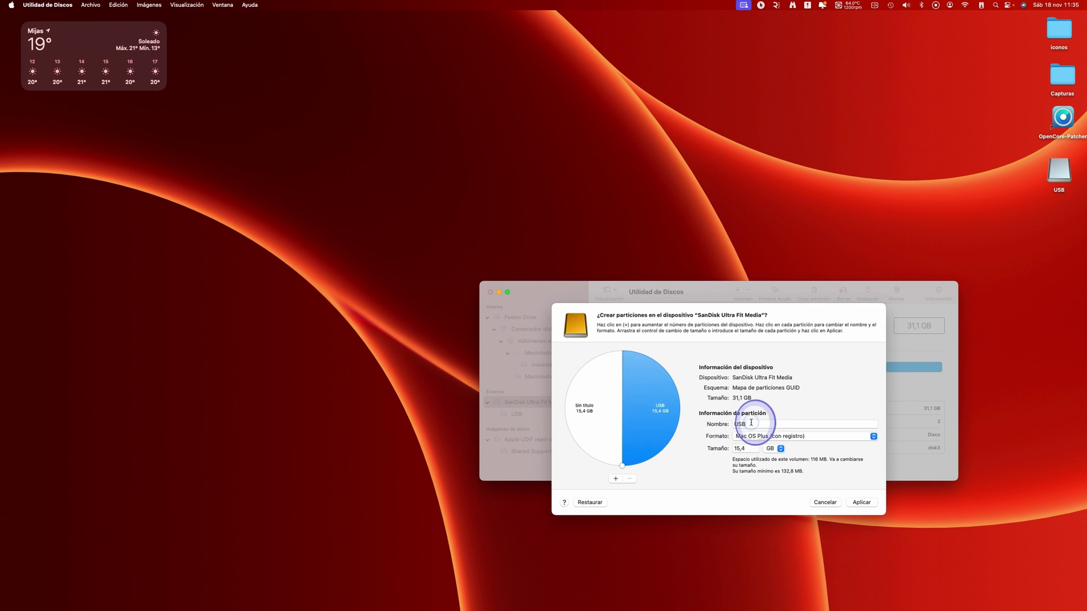
pyautogui.write('Sonoma')
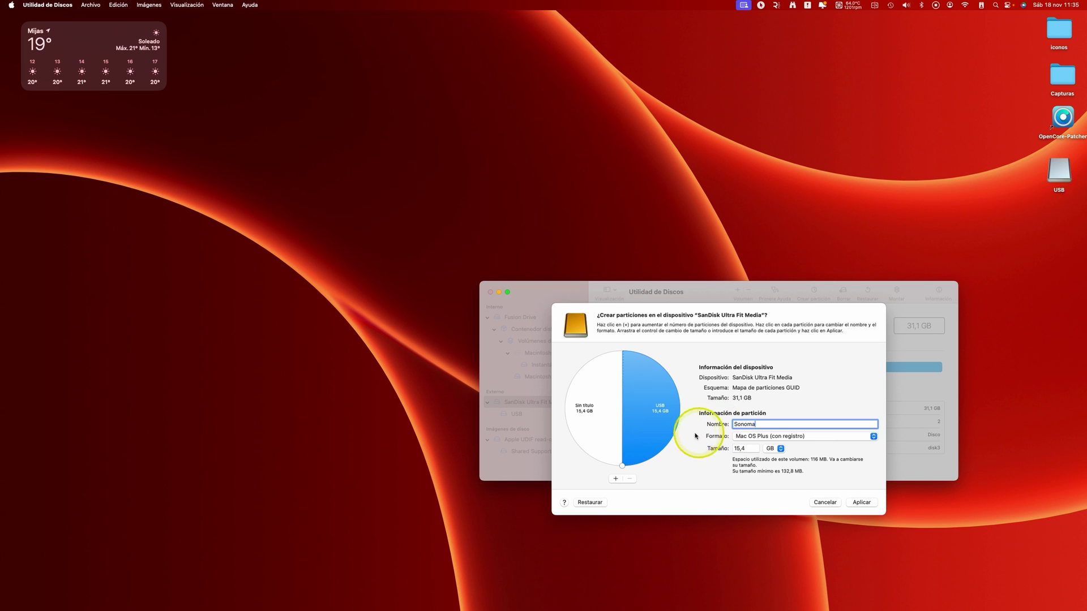
pyautogui.click(595, 413)
pyautogui.click(730, 424)
pyautogui.write('Ventura')
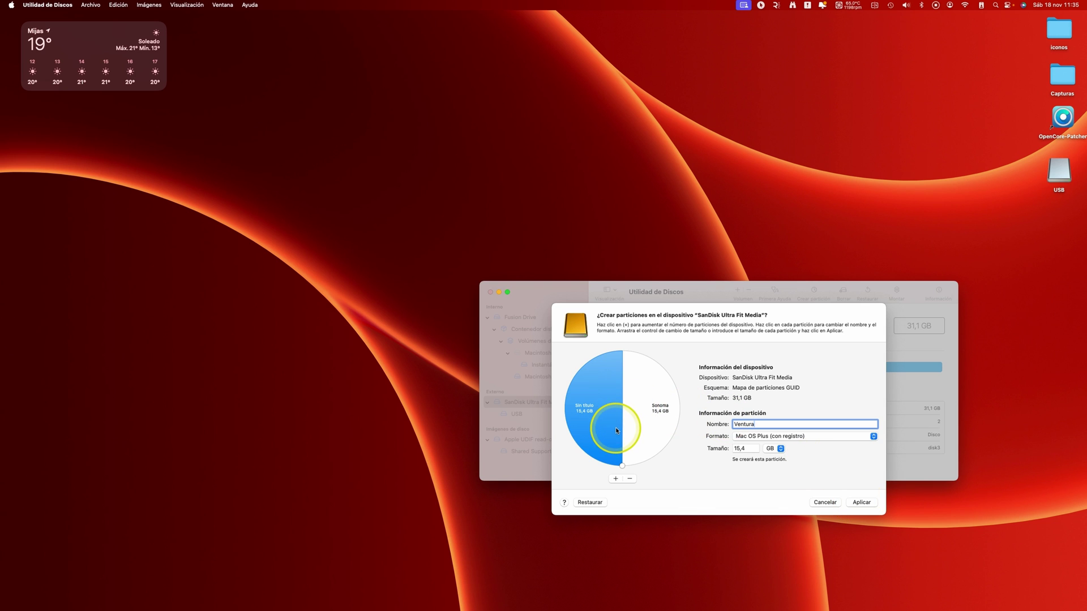
# Step: Split the Ventura and Sonoma partitions in two each, and restore the drive's original single-partition layout
pyautogui.click(615, 479)
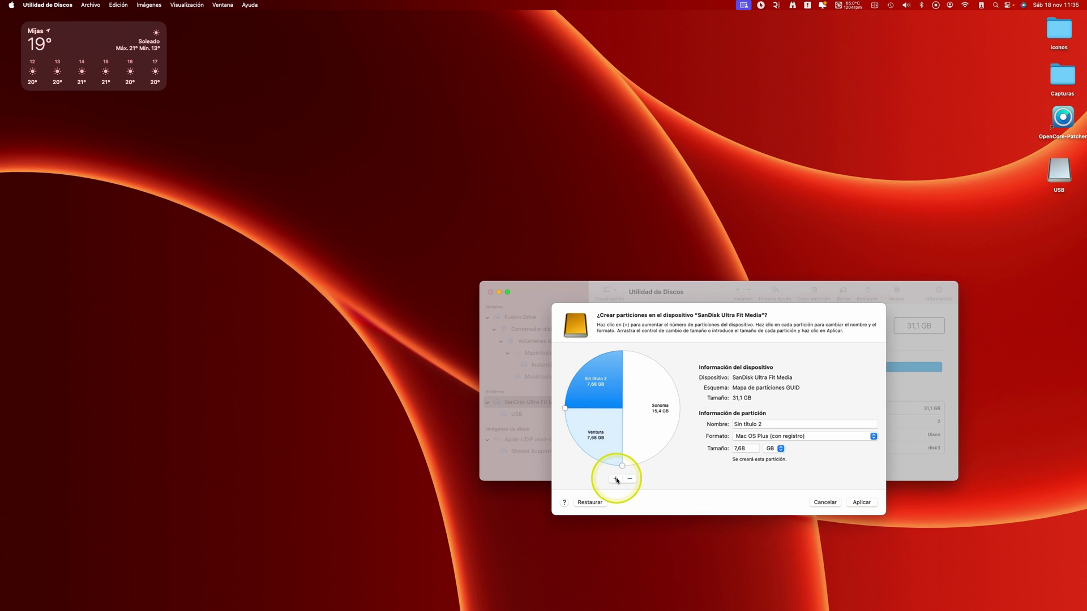
pyautogui.click(650, 431)
pyautogui.click(616, 479)
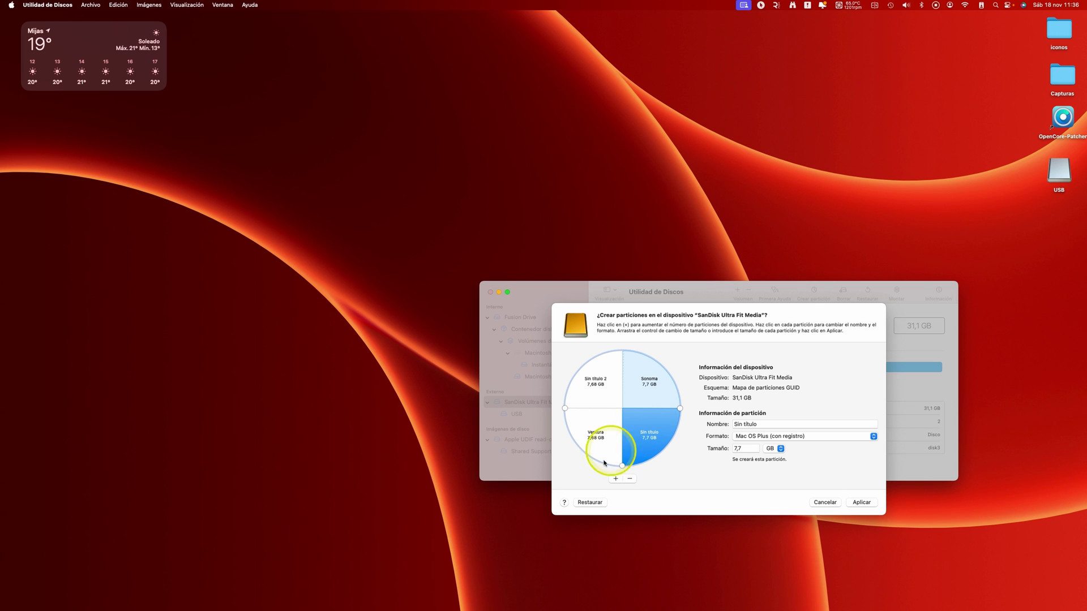
pyautogui.click(589, 502)
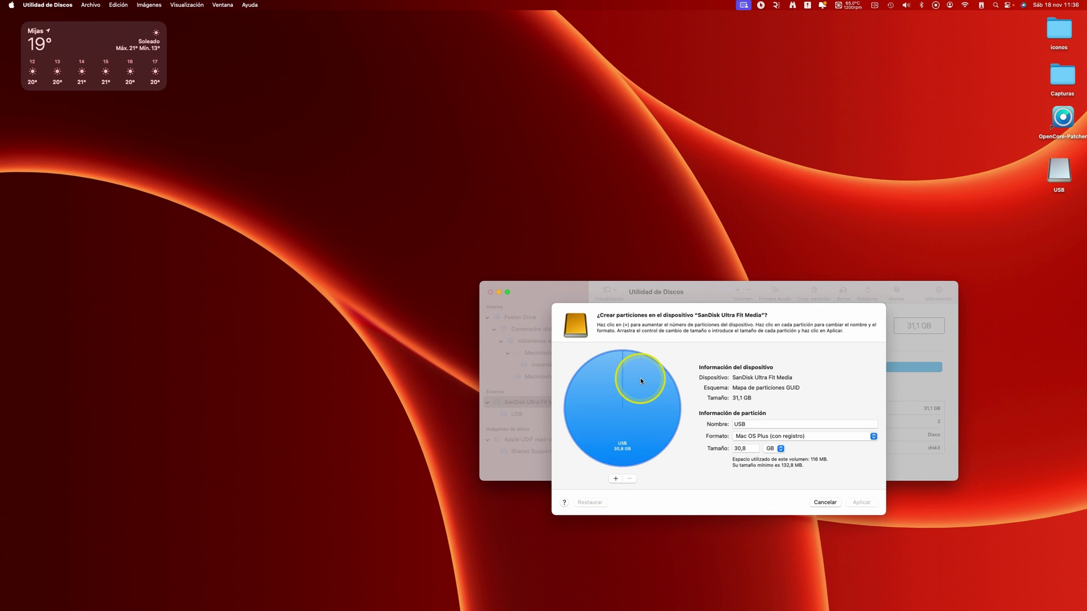
# Step: Add a 15,4 GB partition named Ventura, rename the existing USB partition Sonoma, and apply the partitioning to the drive
pyautogui.click(615, 478)
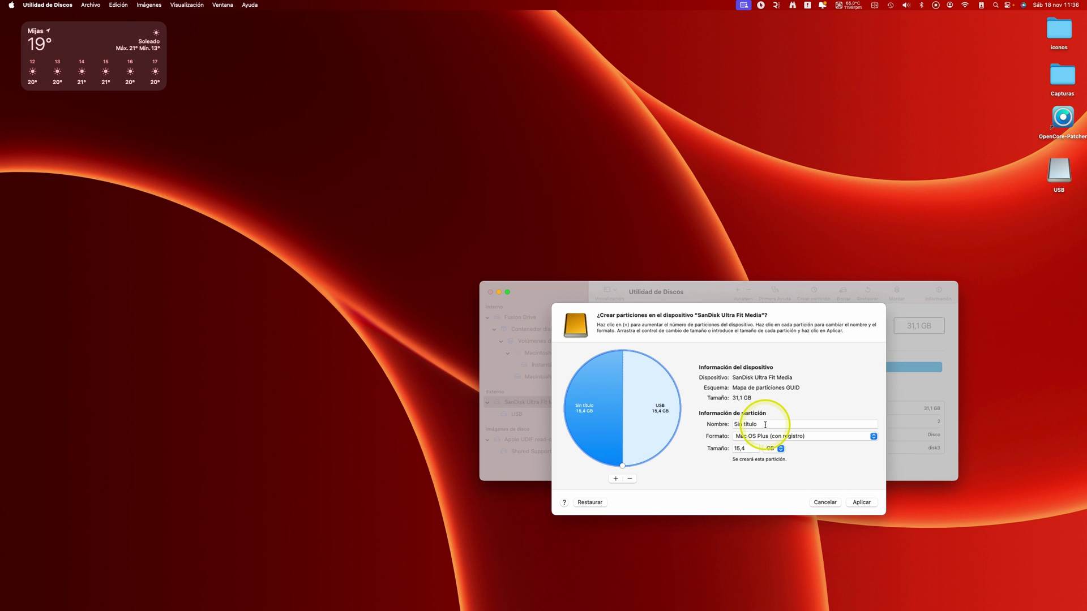
pyautogui.moveTo(764, 425); pyautogui.dragTo(722, 422)
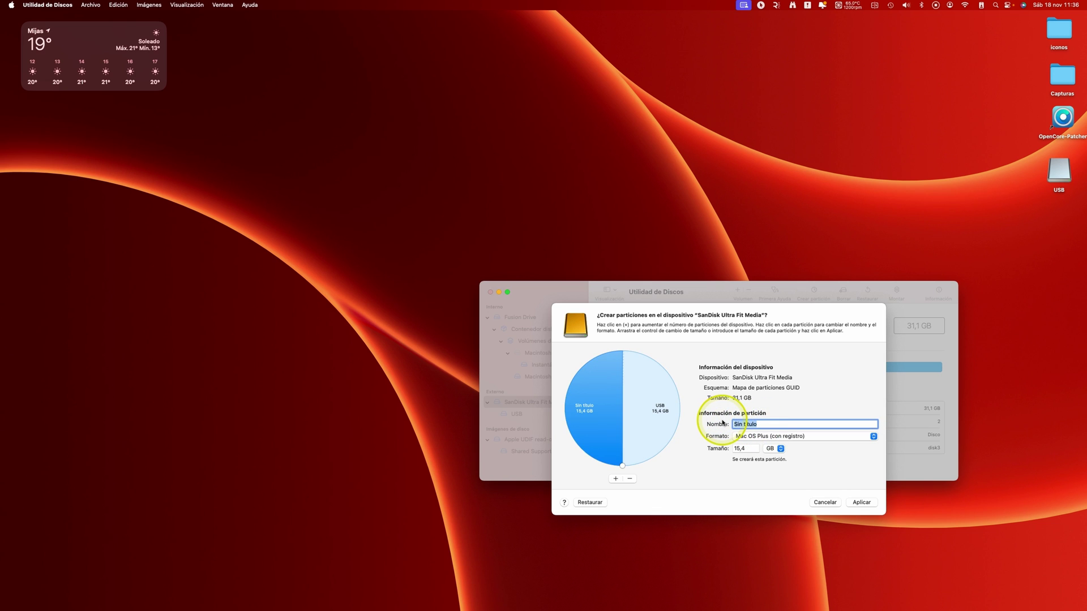
pyautogui.write('Ventua')
pyautogui.click(665, 419)
pyautogui.moveTo(769, 424); pyautogui.dragTo(717, 422)
pyautogui.write('Sonoma')
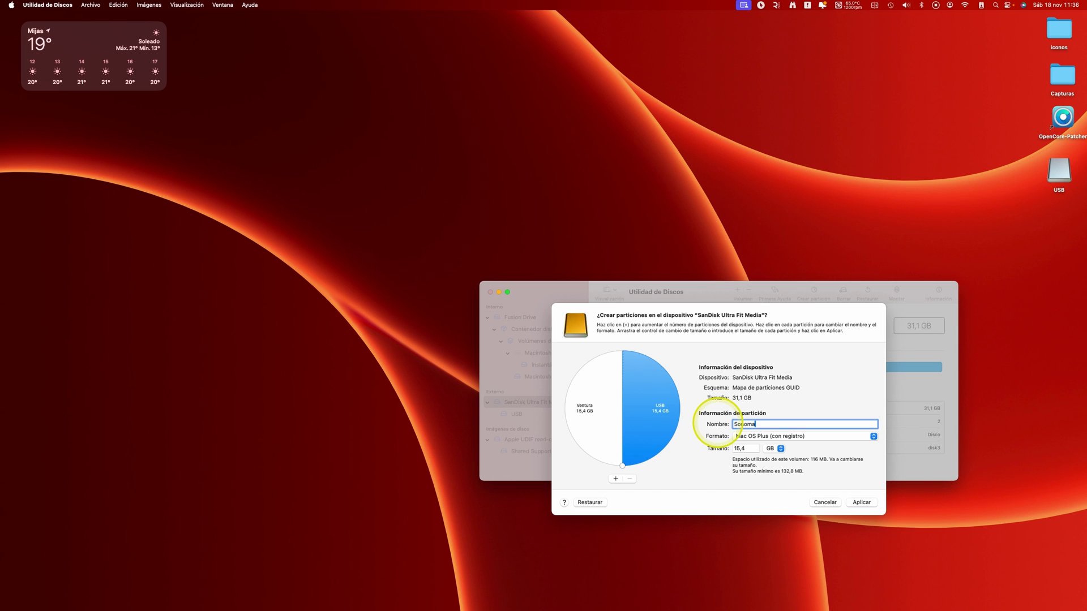
pyautogui.click(862, 501)
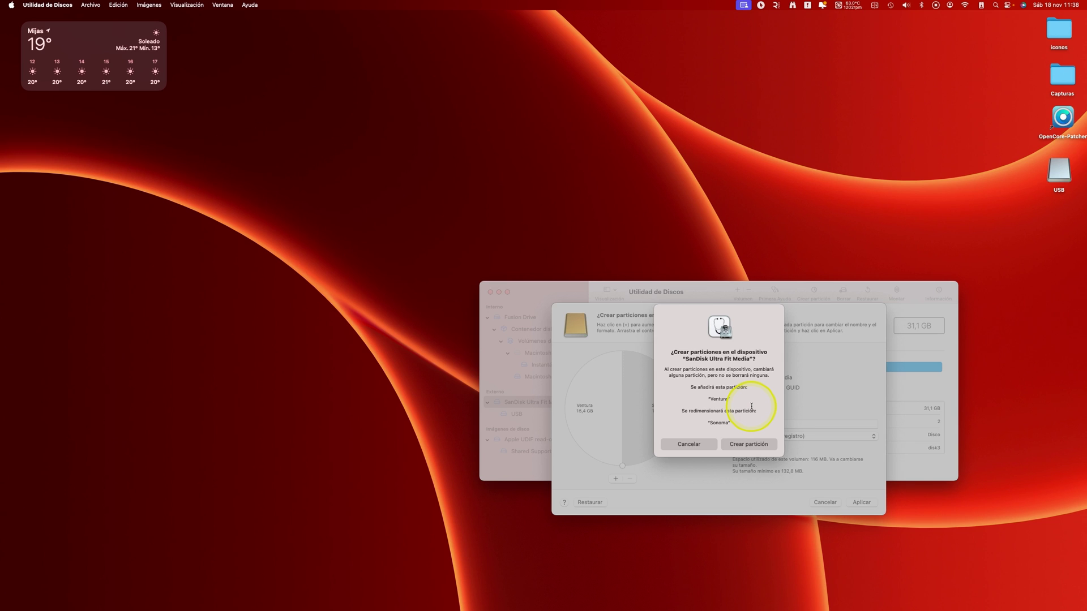
pyautogui.click(744, 445)
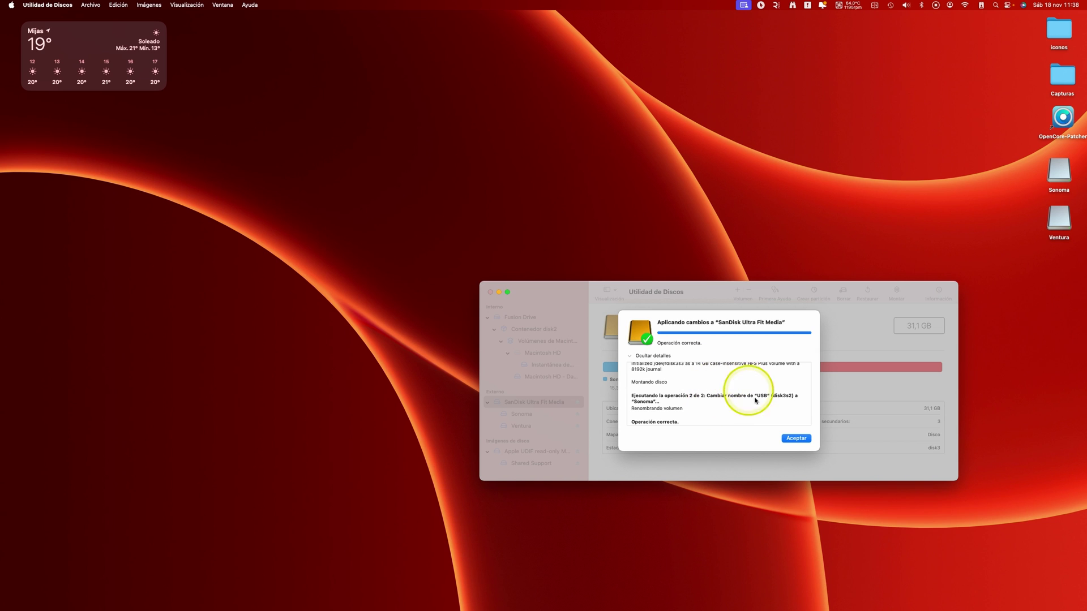
# Step: Dismiss the finished partitioning report, quit Disk Utility, and open the Applications folder in Finder
pyautogui.click(795, 438)
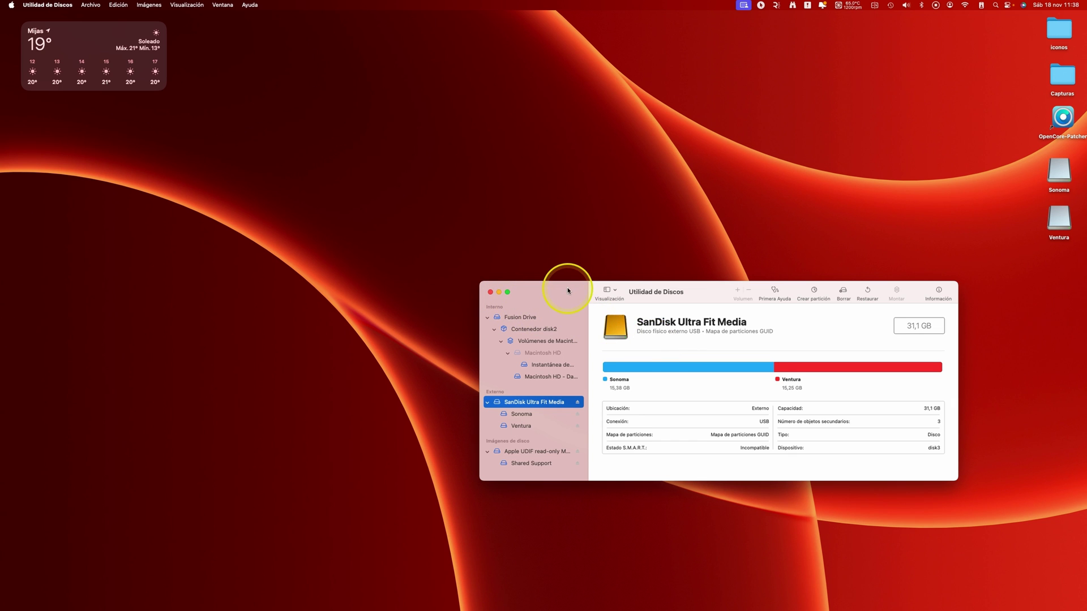
pyautogui.click(62, 5)
pyautogui.click(83, 77)
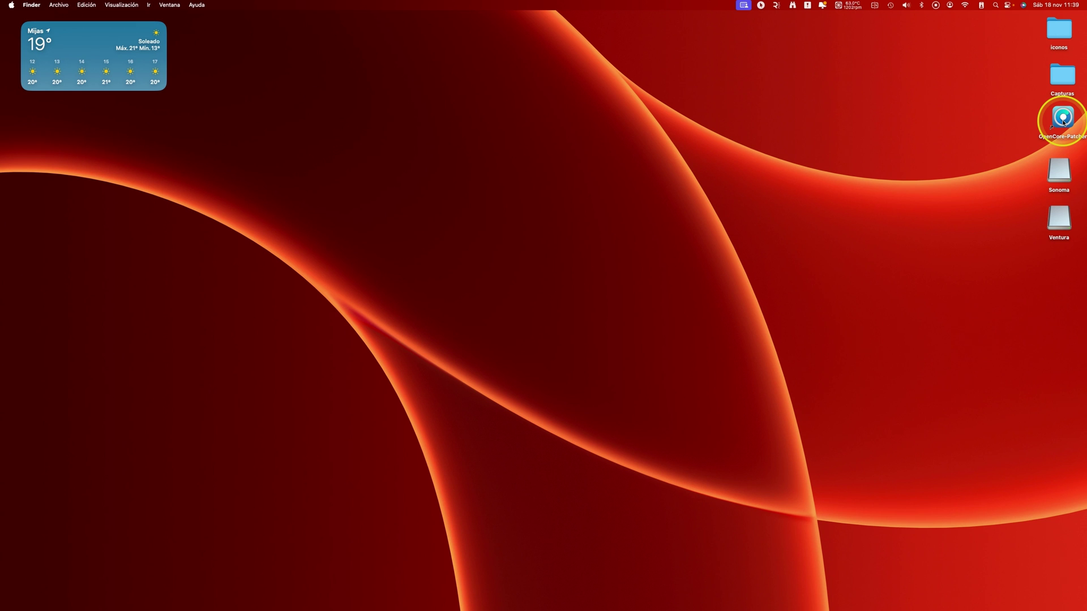
pyautogui.press('super+shift+a')
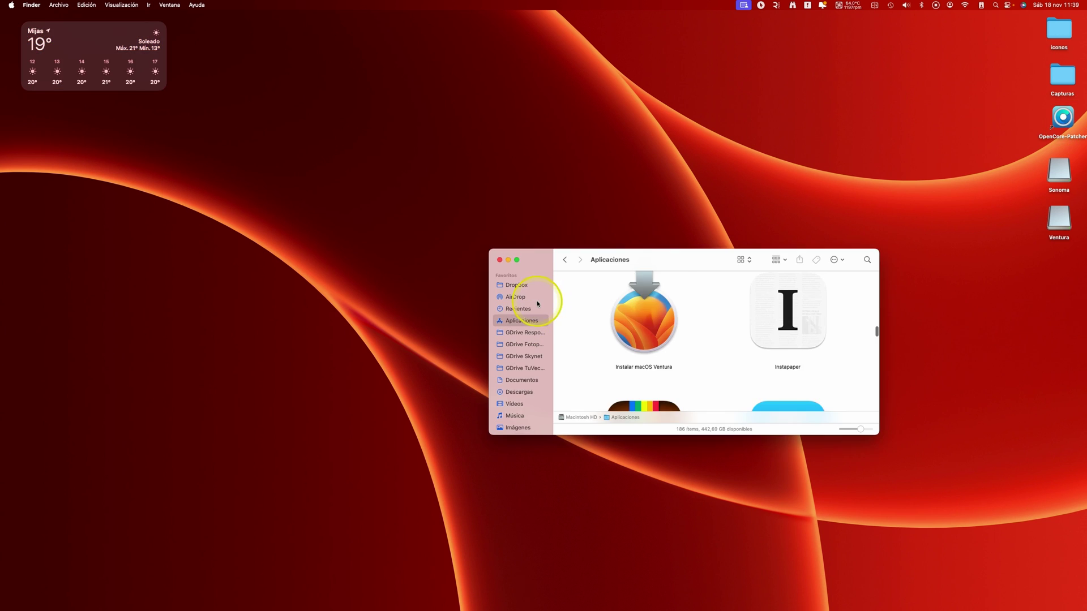
pyautogui.moveTo(670, 261); pyautogui.dragTo(674, 266)
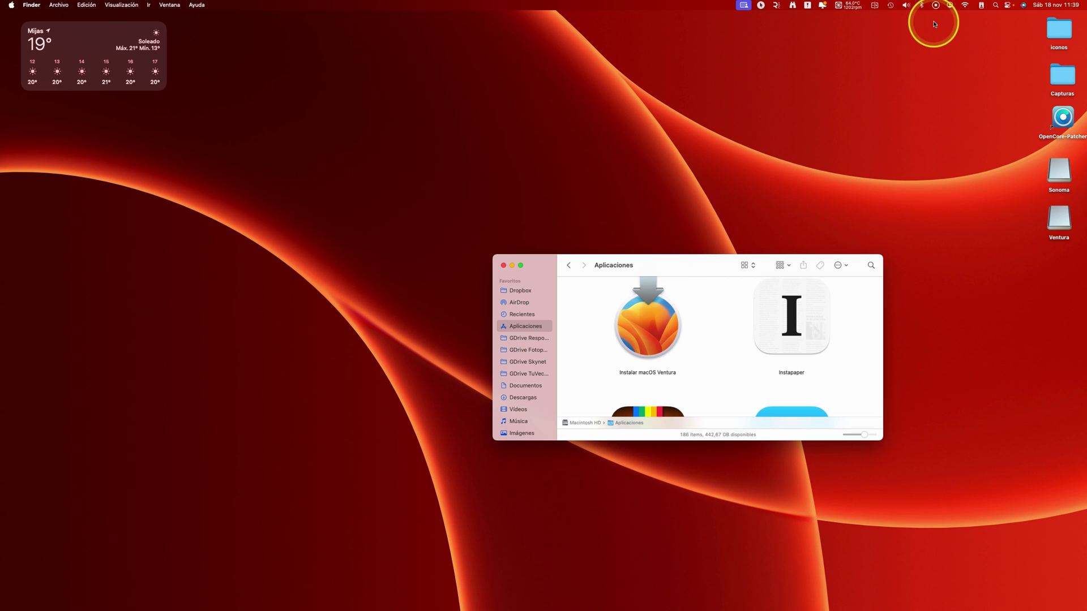
# Step: Open Terminal and arrange its window beside the Applications folder so the macOS Ventura installer stays reachable
pyautogui.click(995, 6)
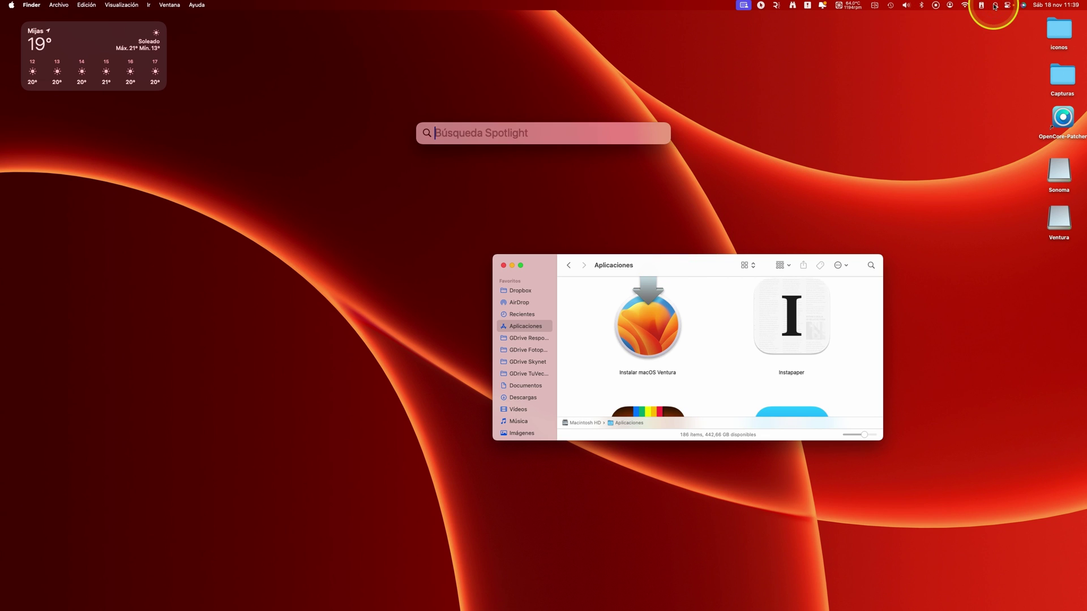
pyautogui.write('terminal')
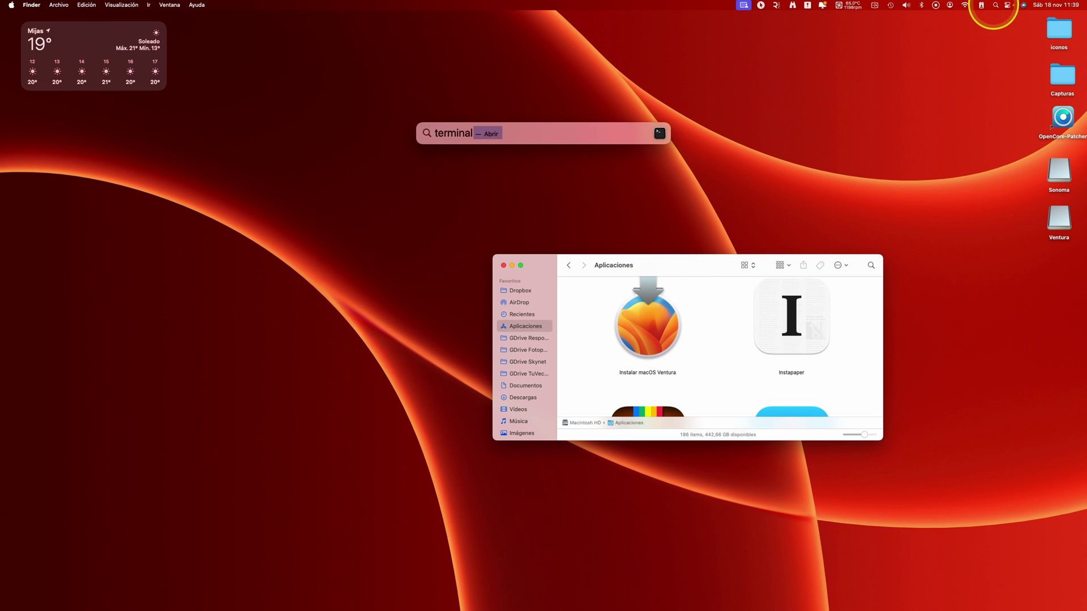
pyautogui.press('Return')
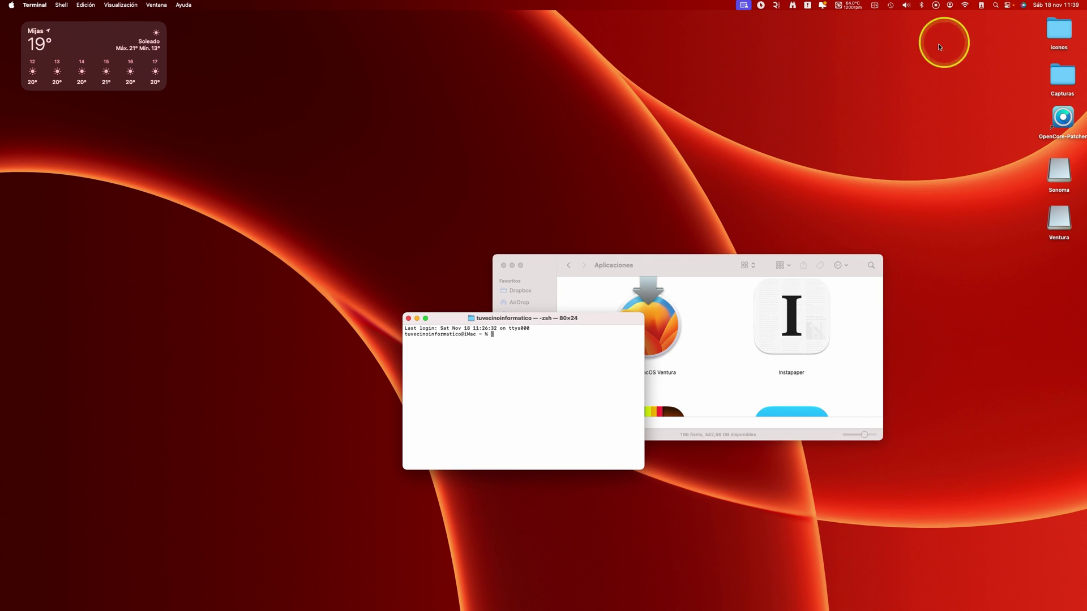
pyautogui.moveTo(594, 318); pyautogui.dragTo(576, 267)
pyautogui.moveTo(667, 269); pyautogui.dragTo(700, 278)
pyautogui.click(476, 272)
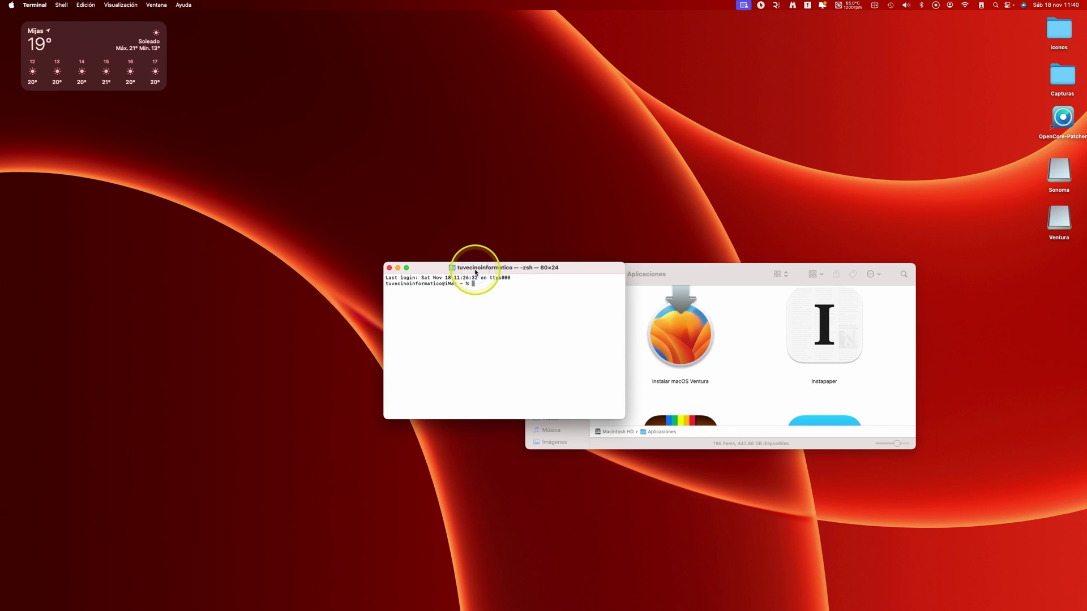
pyautogui.moveTo(565, 271); pyautogui.dragTo(578, 272)
# Step: Begin a sudo command with the path /Applications/Install\ macOS\ Ventura.app, without a trailing space
pyautogui.write('sudo')
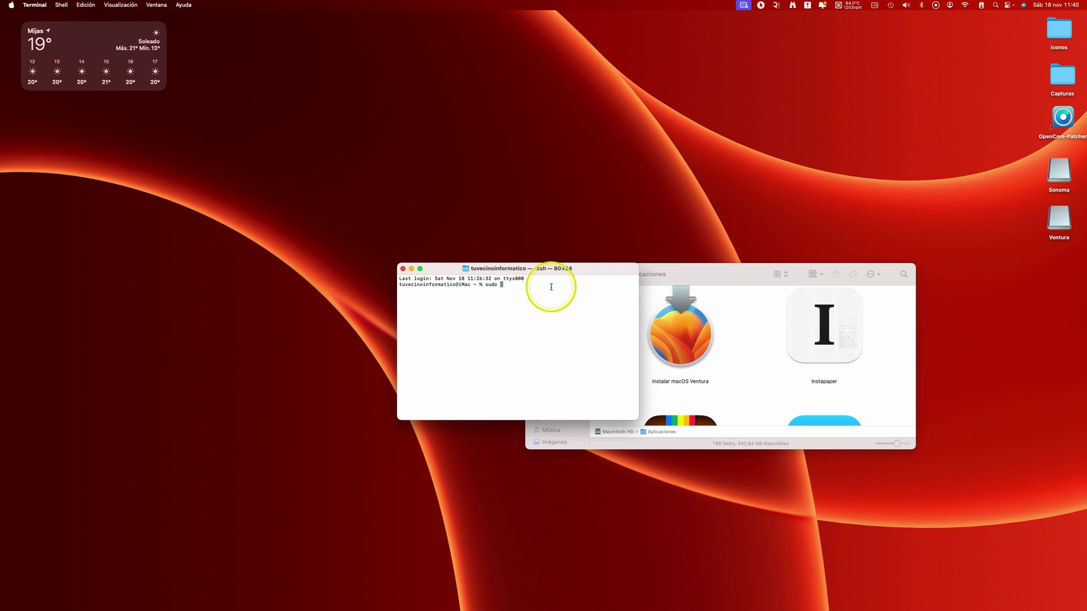
pyautogui.click(682, 342)
pyautogui.moveTo(682, 341); pyautogui.dragTo(563, 303)
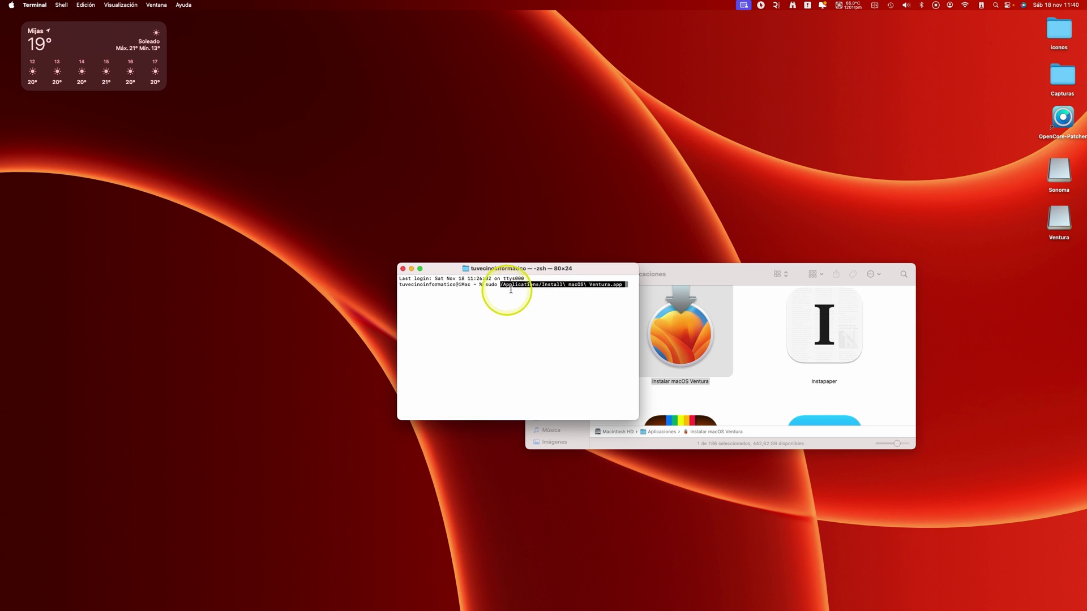
pyautogui.click(633, 283)
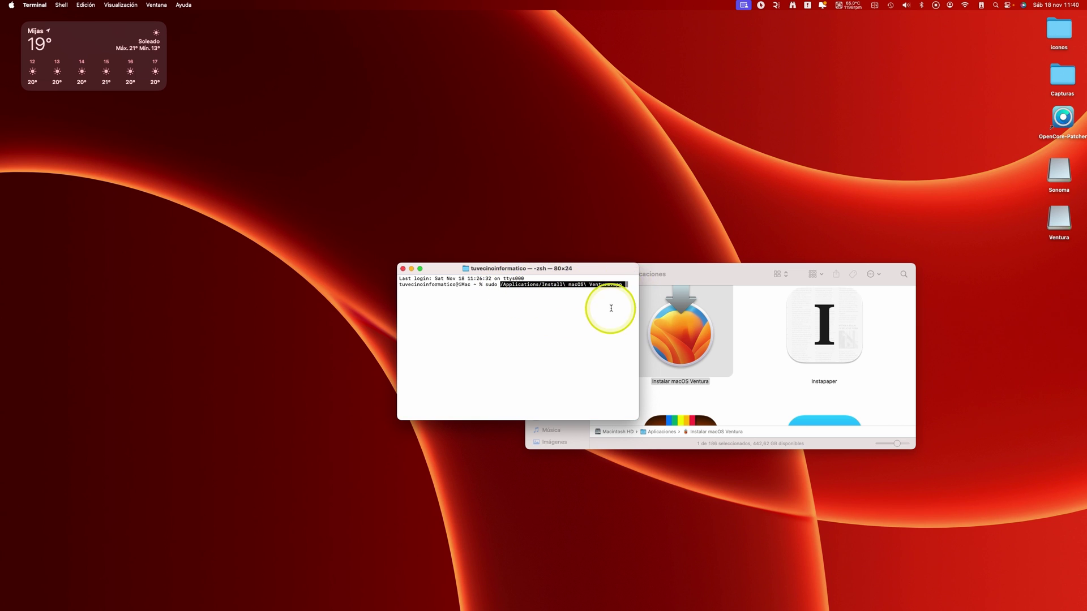
pyautogui.press('Right')
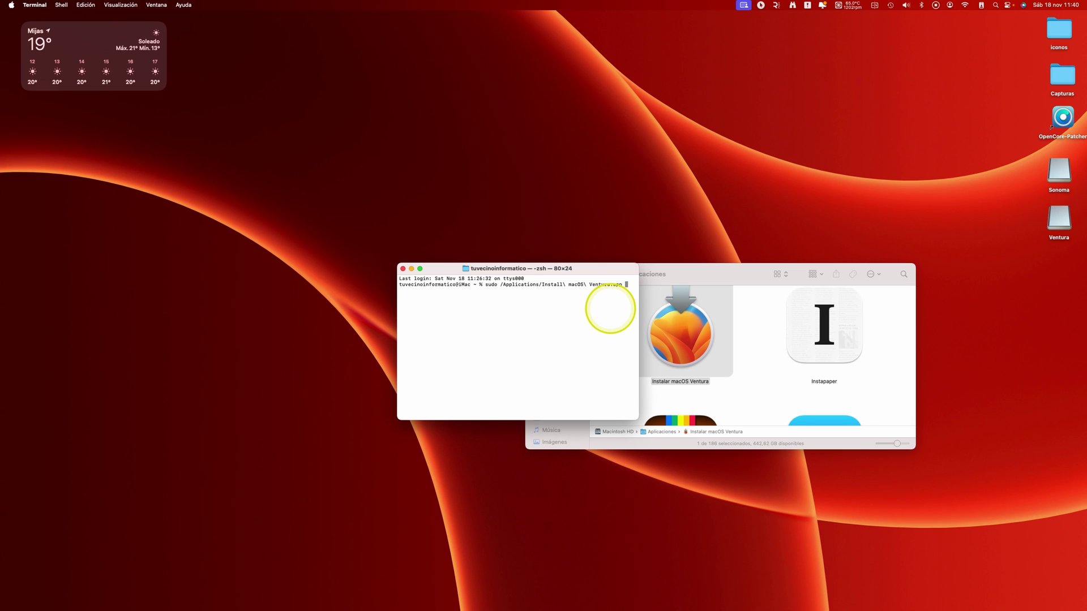
pyautogui.press('BackSpace')
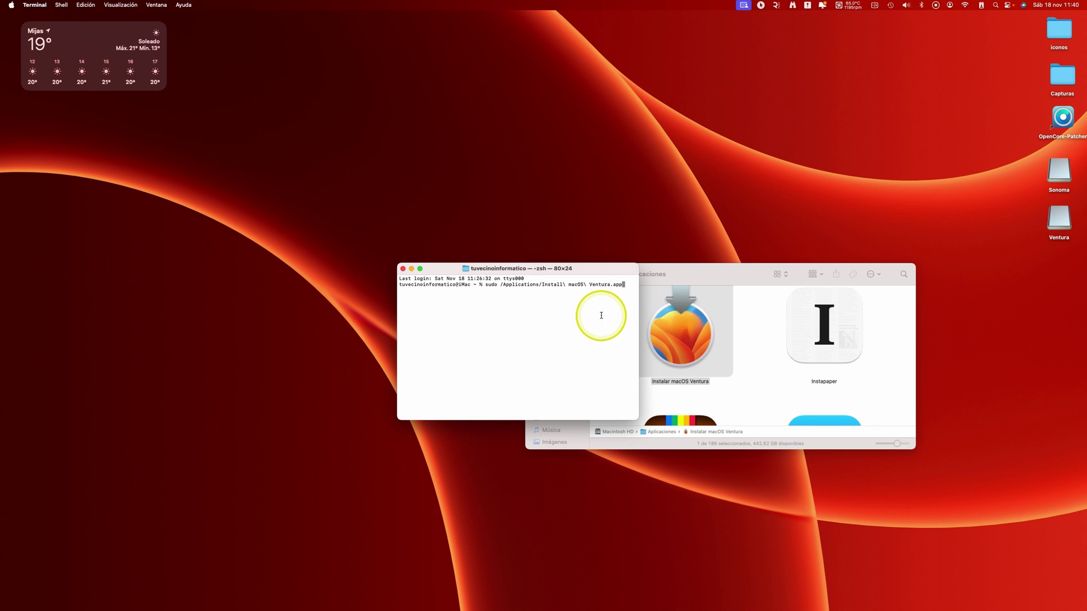
# Step: Extend the installer path with /Contents/Resources/createinstallmedia and add the --volume option
pyautogui.write('/Con')
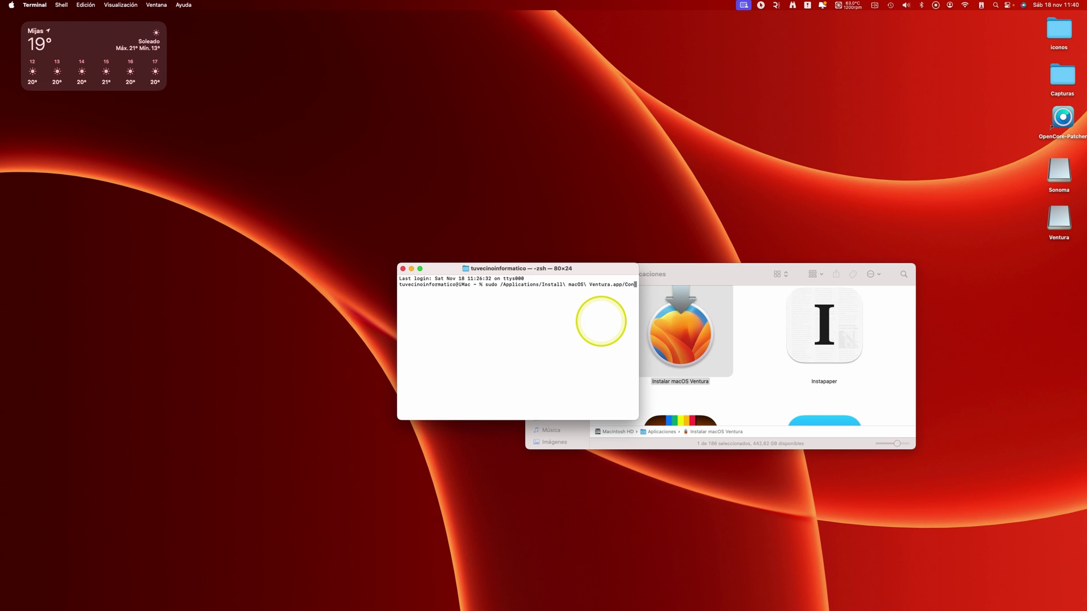
pyautogui.press('Tab')
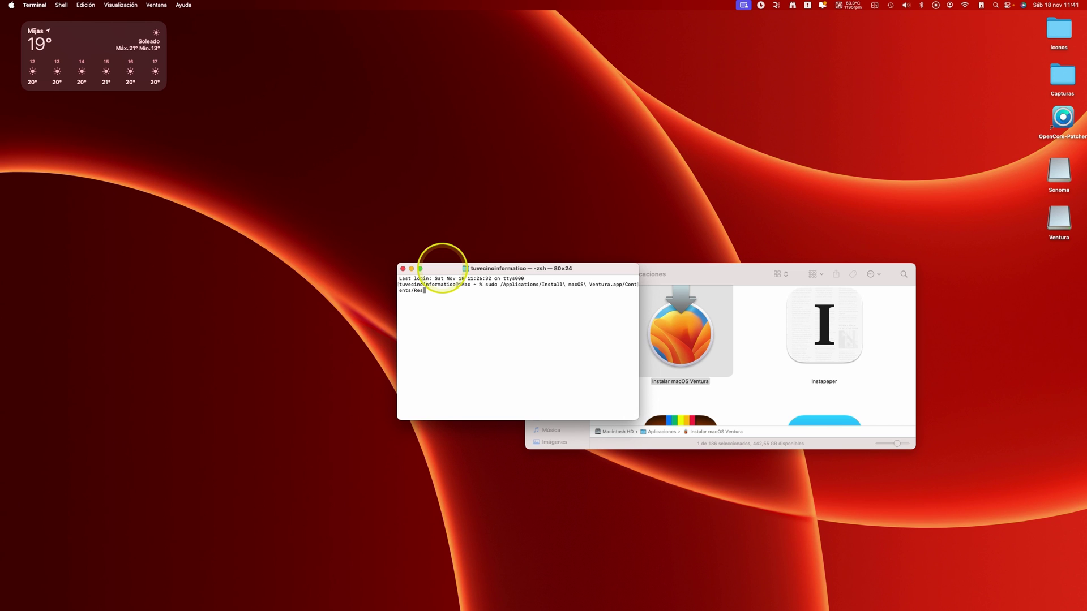
pyautogui.press('Tab')
pyautogui.write('c')
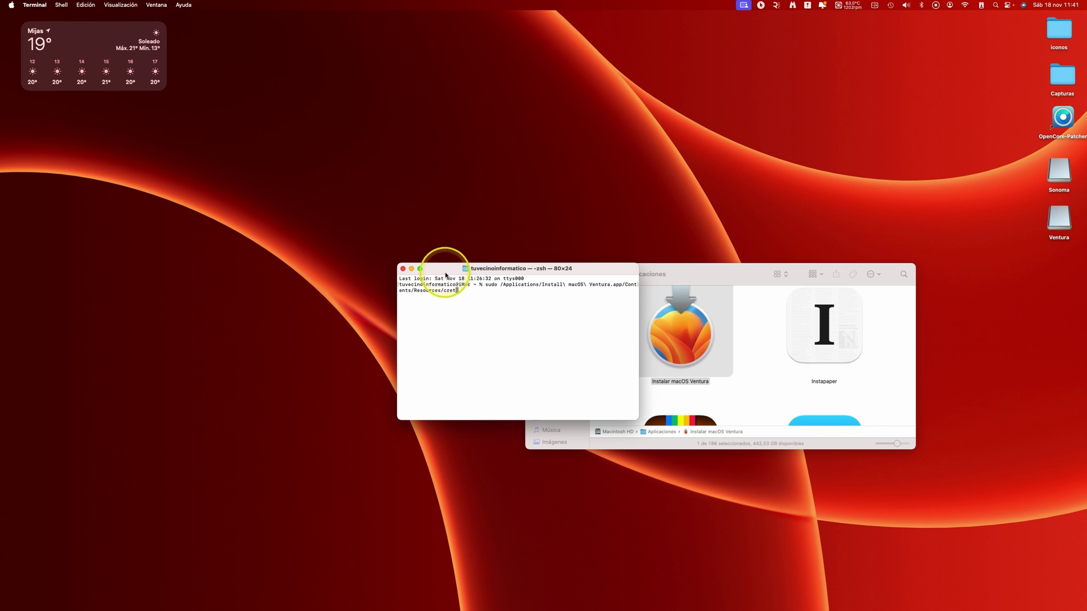
pyautogui.press('BackSpace')
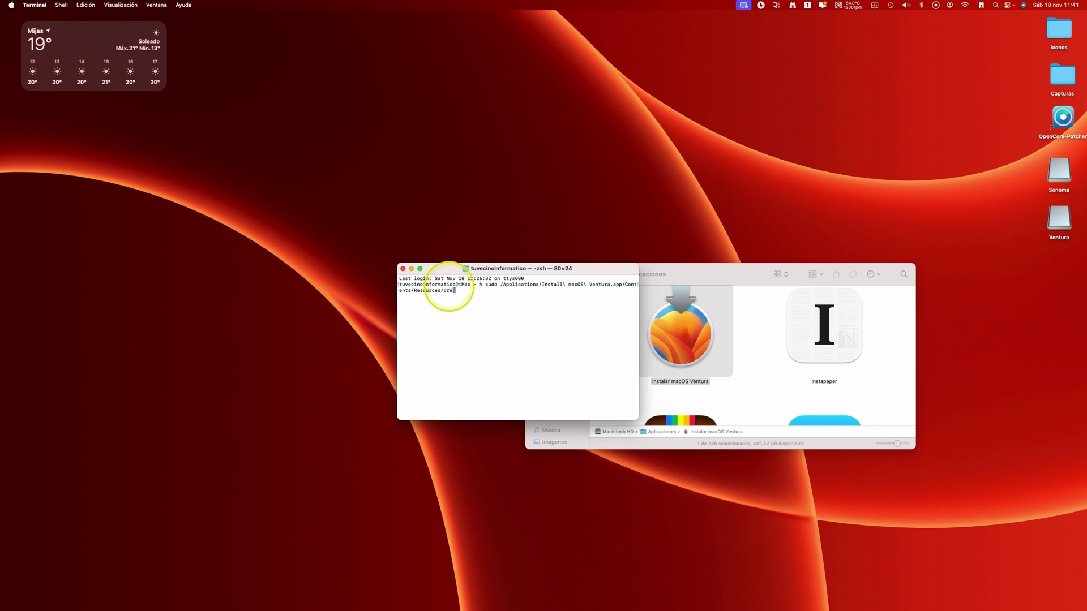
pyautogui.press('Tab')
pyautogui.press('BackSpace')
pyautogui.press('BackSpace')
pyautogui.write('a')
pyautogui.press('Tab')
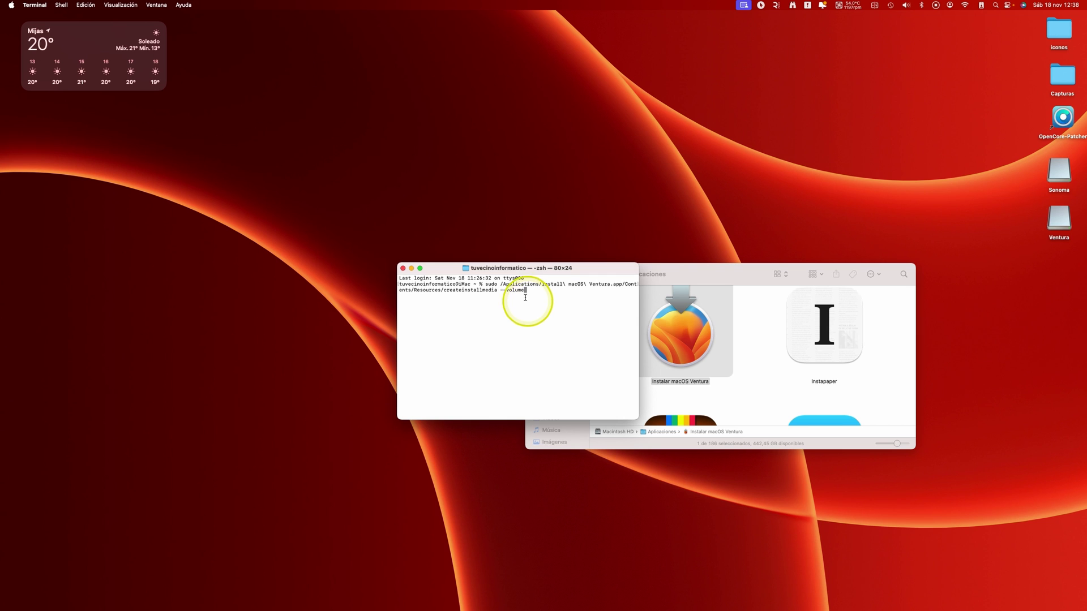
pyautogui.click(517, 268)
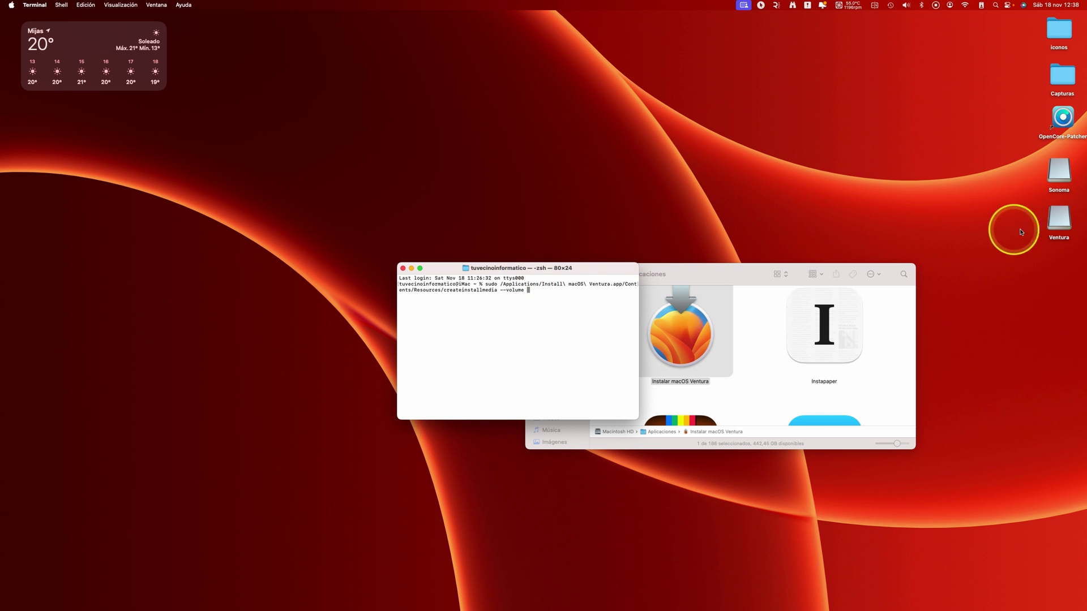
# Step: Add /Volumes/Ventura as the target volume, run the command, enter the administrator password, and confirm erasing with y
pyautogui.moveTo(1054, 226); pyautogui.dragTo(606, 303)
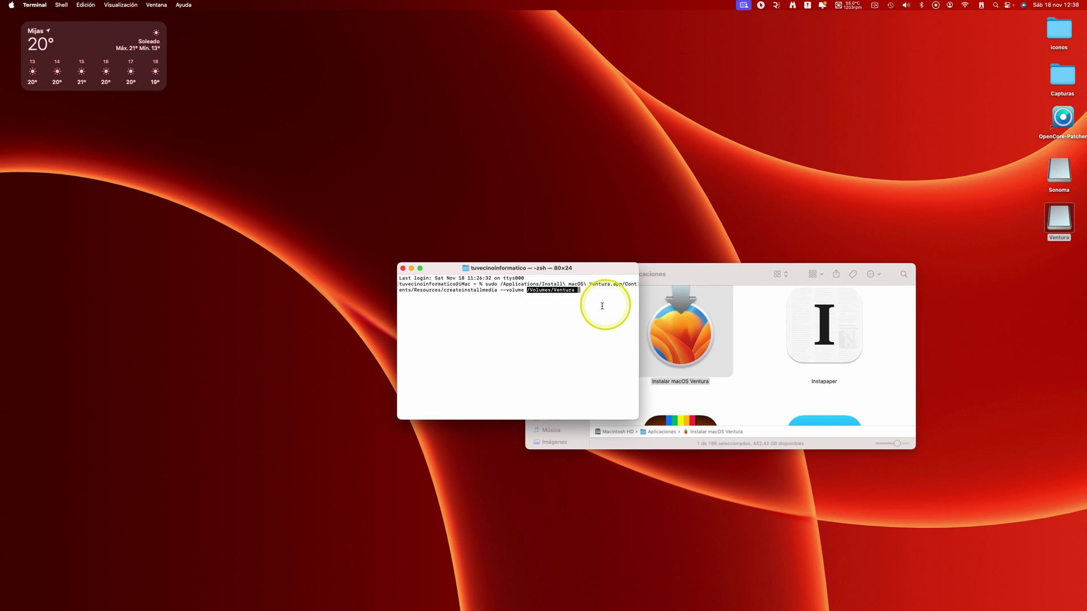
pyautogui.click(672, 364)
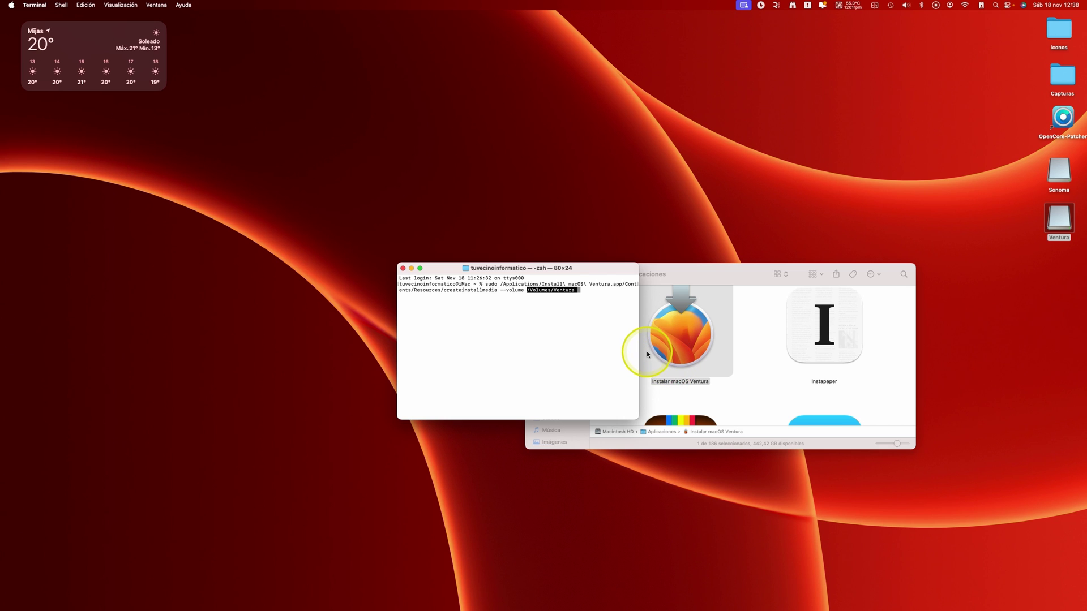
pyautogui.press('Return')
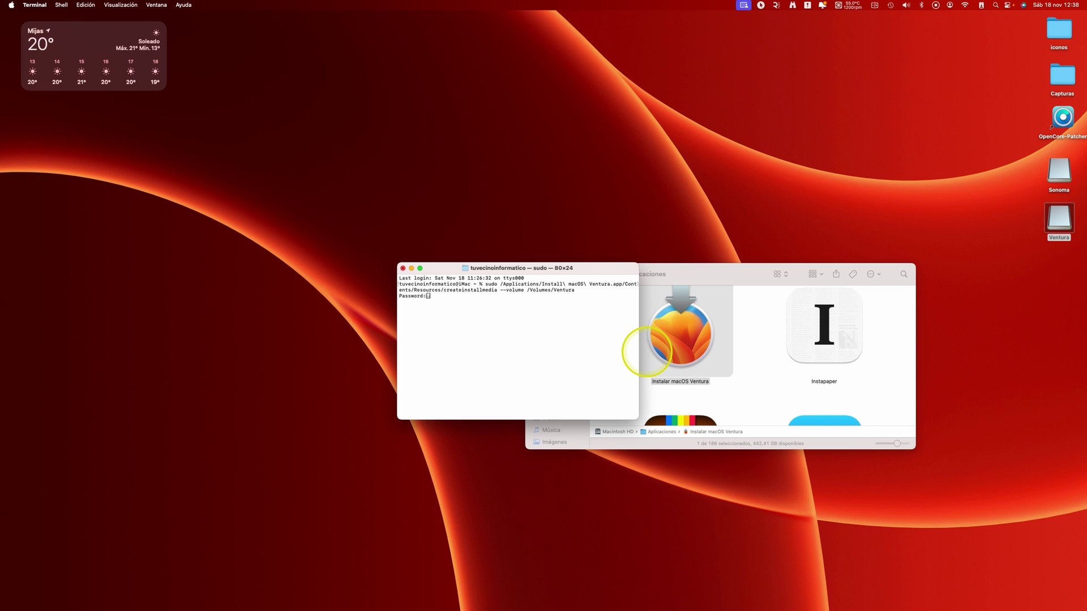
pyautogui.press('Return')
pyautogui.write('y')
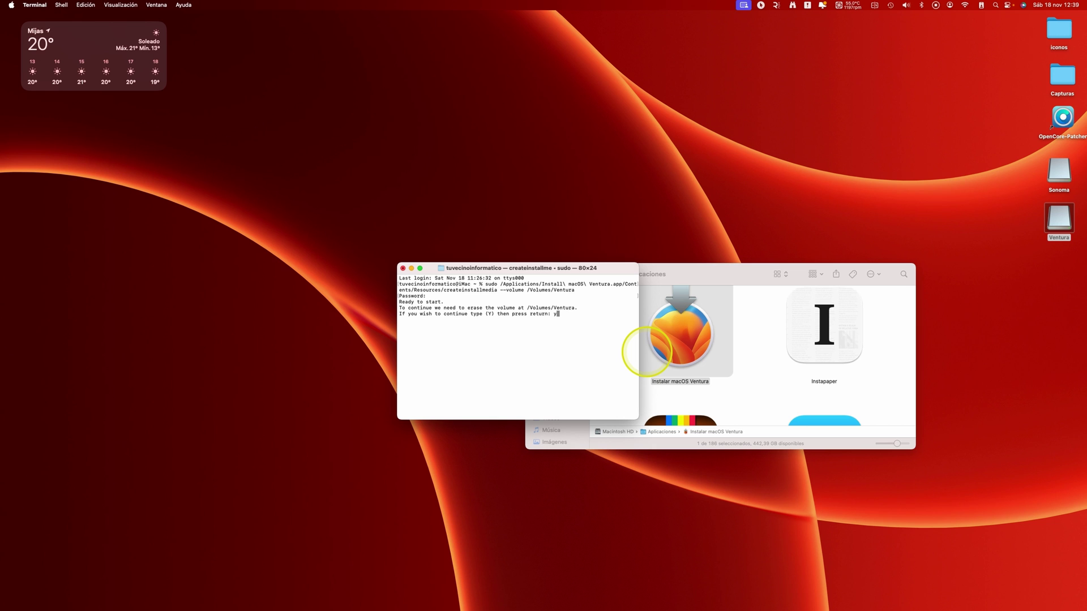
pyautogui.press('Return')
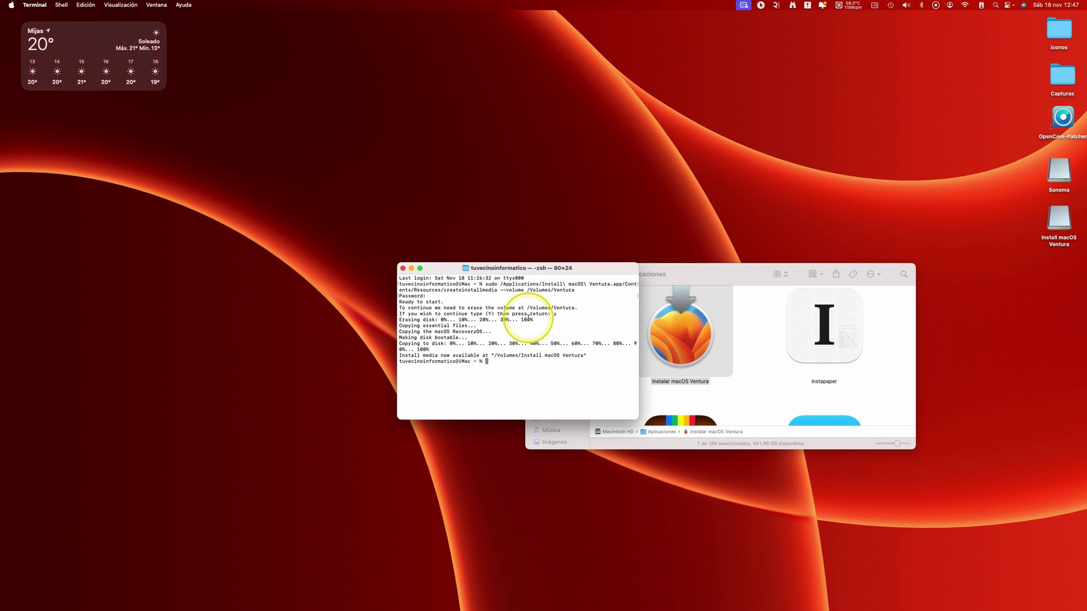
# Step: Check the contents of the Install macOS Ventura volume and close its window
pyautogui.rightClick(1030, 230)
pyautogui.click(1031, 226)
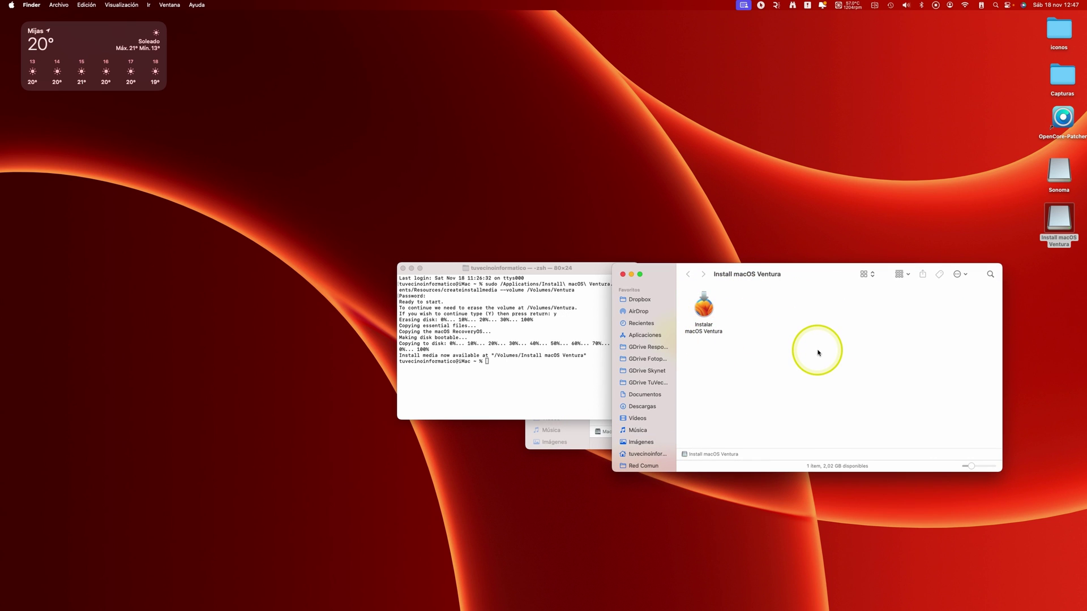
pyautogui.click(623, 274)
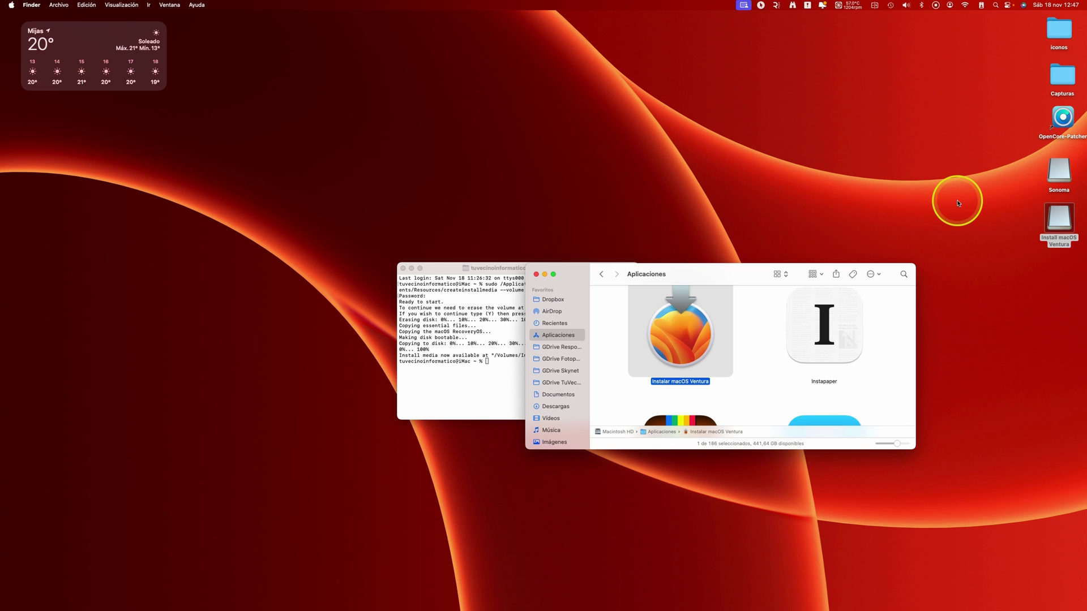
# Step: Launch OpenCore Legacy Patcher and bring up its list of macOS installers for download
pyautogui.rightClick(1058, 126)
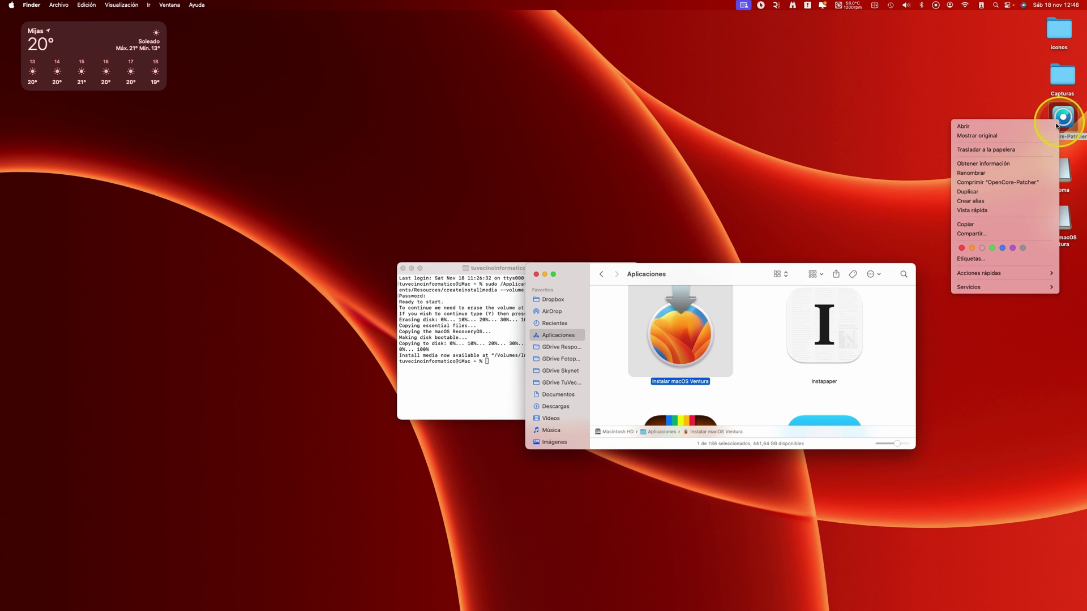
pyautogui.click(1039, 128)
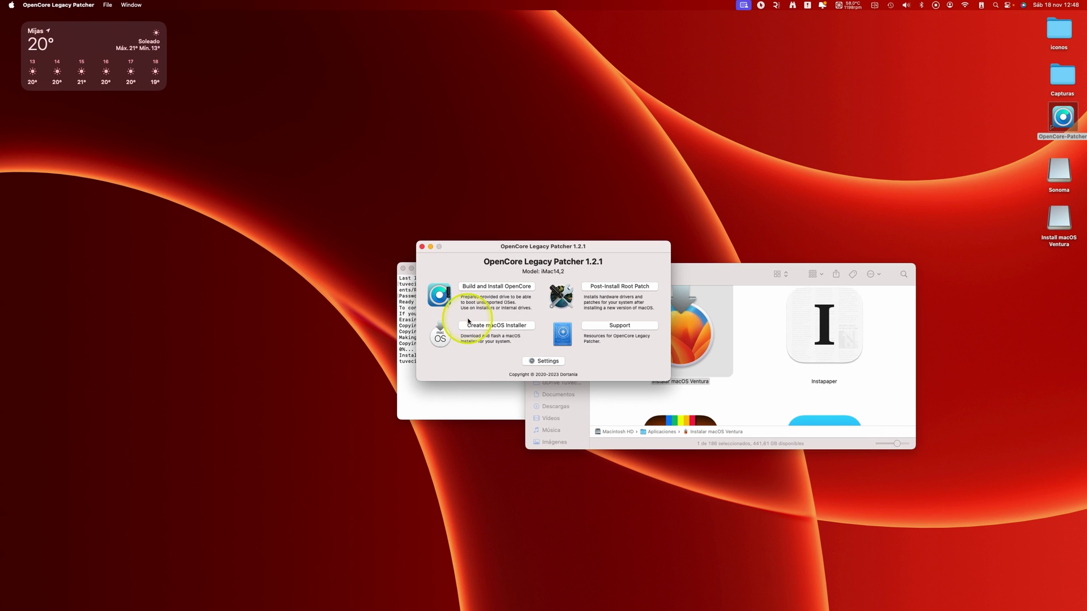
pyautogui.click(483, 326)
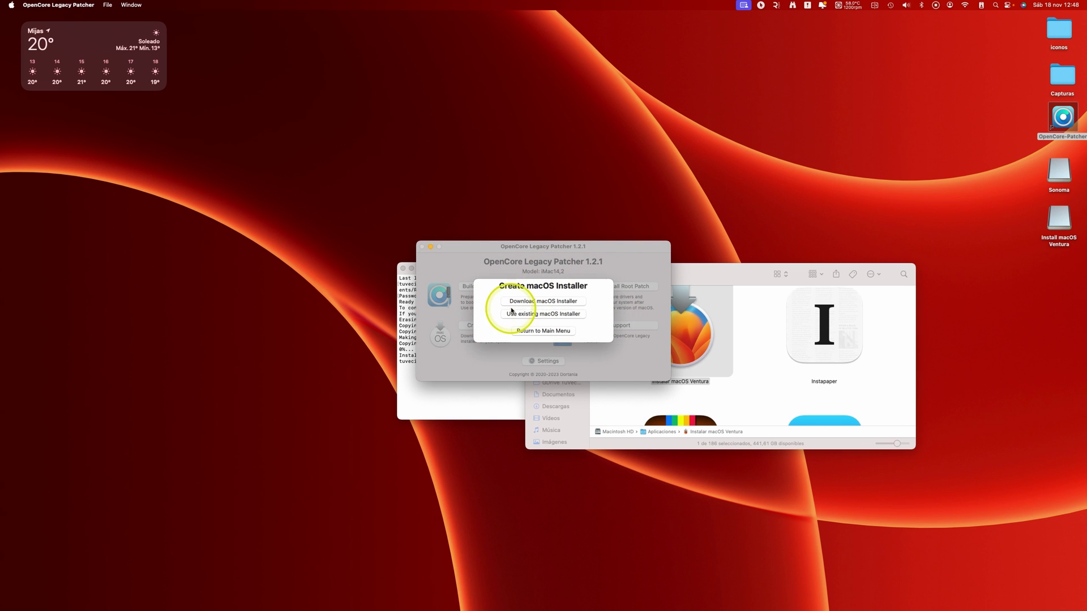
pyautogui.click(553, 301)
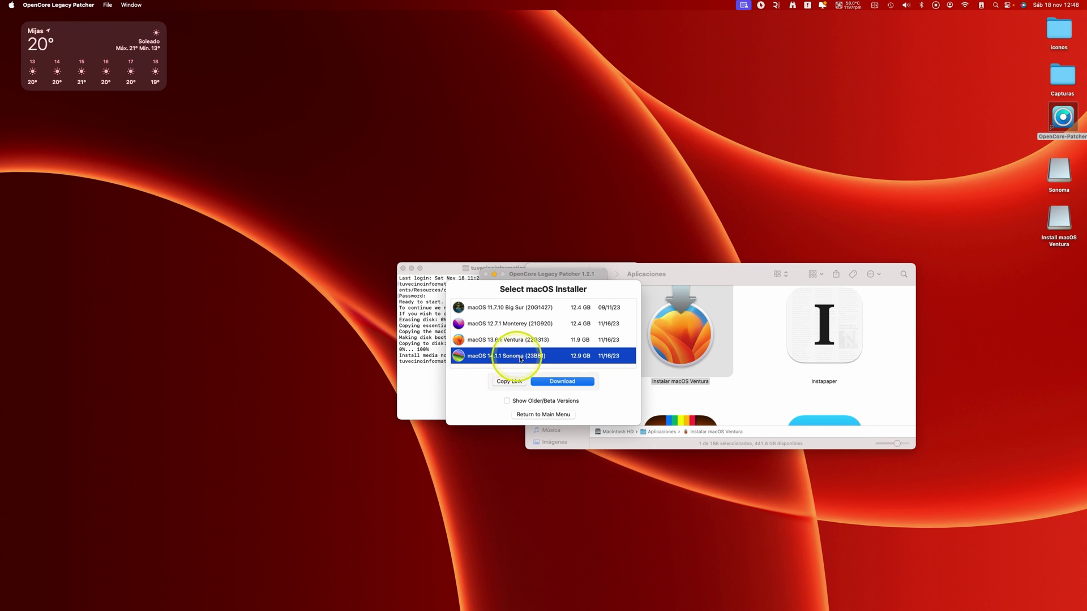
# Step: Include older and beta versions in the installer list and download macOS 14.1.1 Sonoma (23B81)
pyautogui.click(507, 401)
pyautogui.scroll(-10, 538, 354)
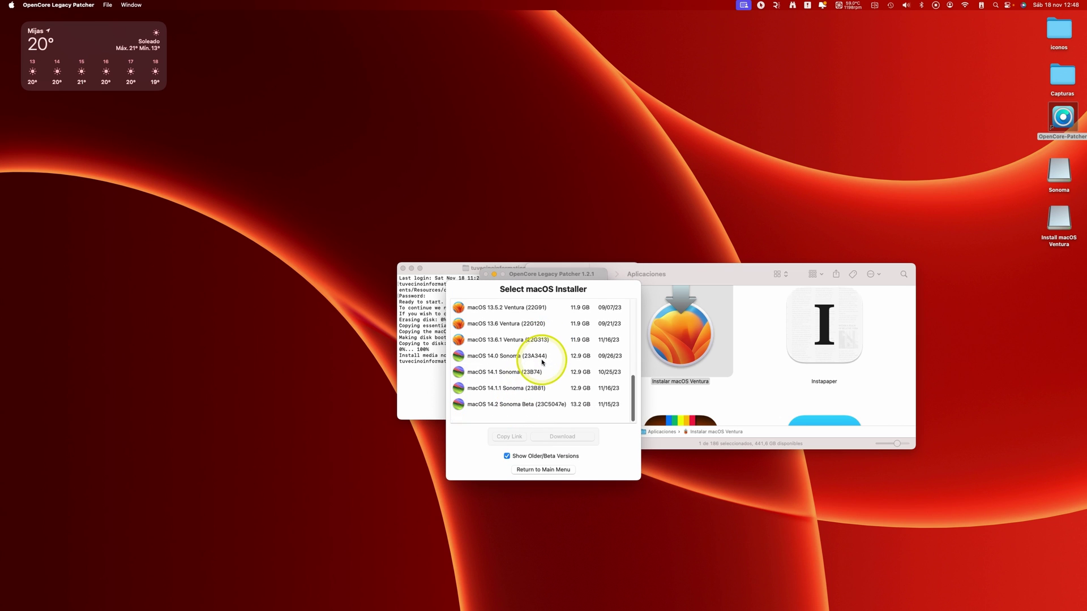
pyautogui.click(511, 390)
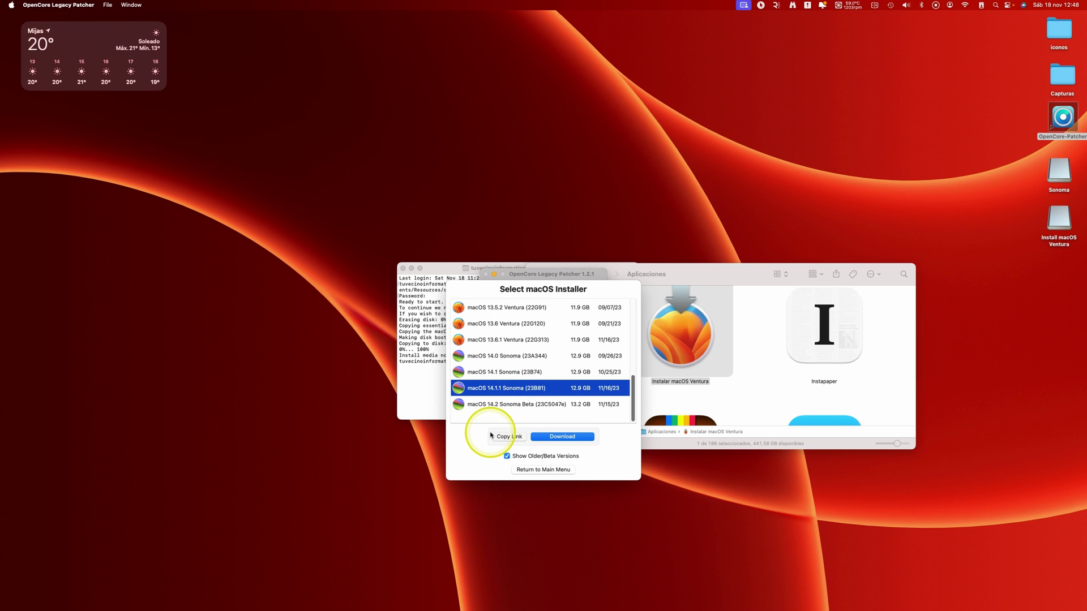
pyautogui.click(572, 437)
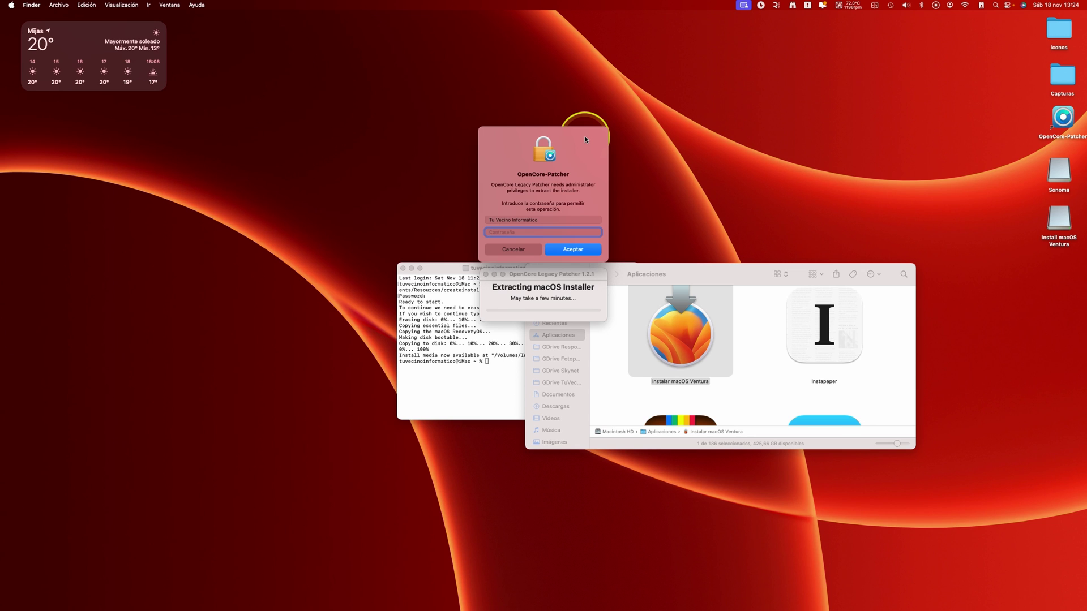
# Step: Enter the administrator password to authorise extracting the Sonoma installer, and move the Terminal window clear of the other windows
pyautogui.press('super+v')
pyautogui.click(566, 250)
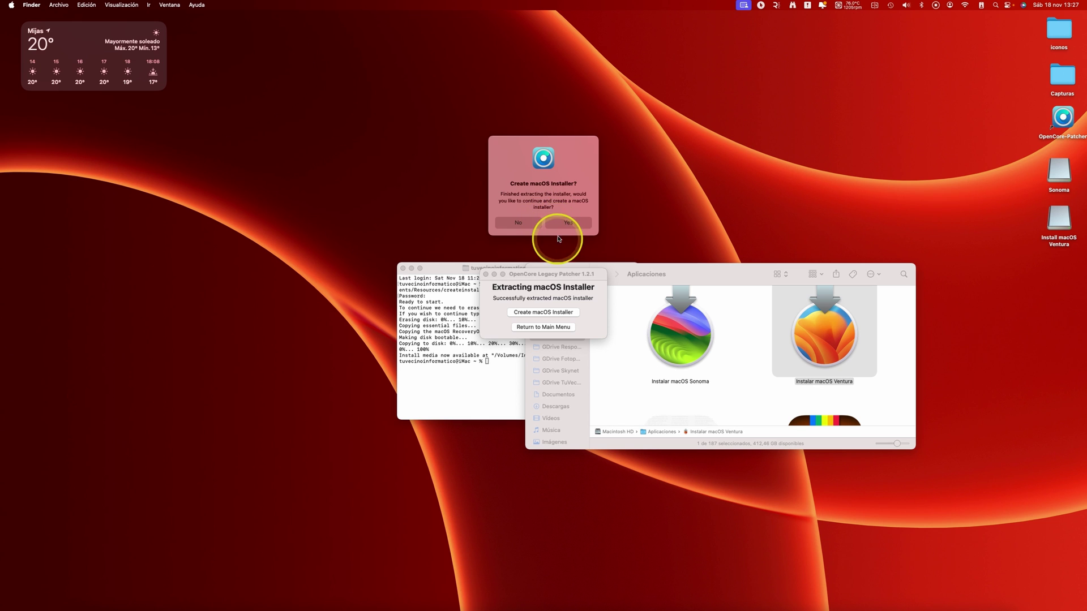
pyautogui.click(456, 267)
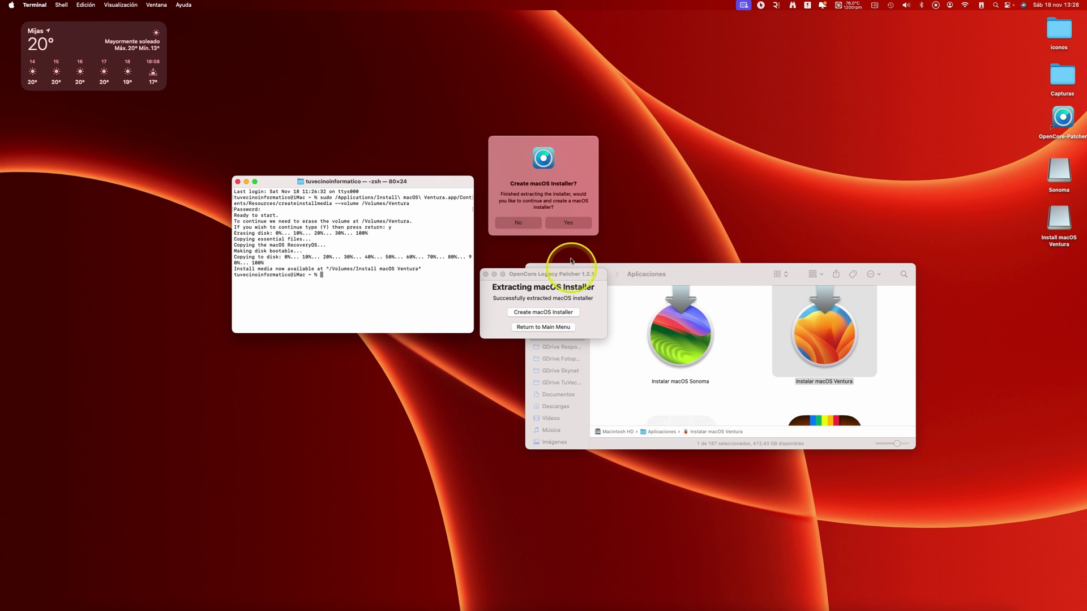
pyautogui.click(570, 224)
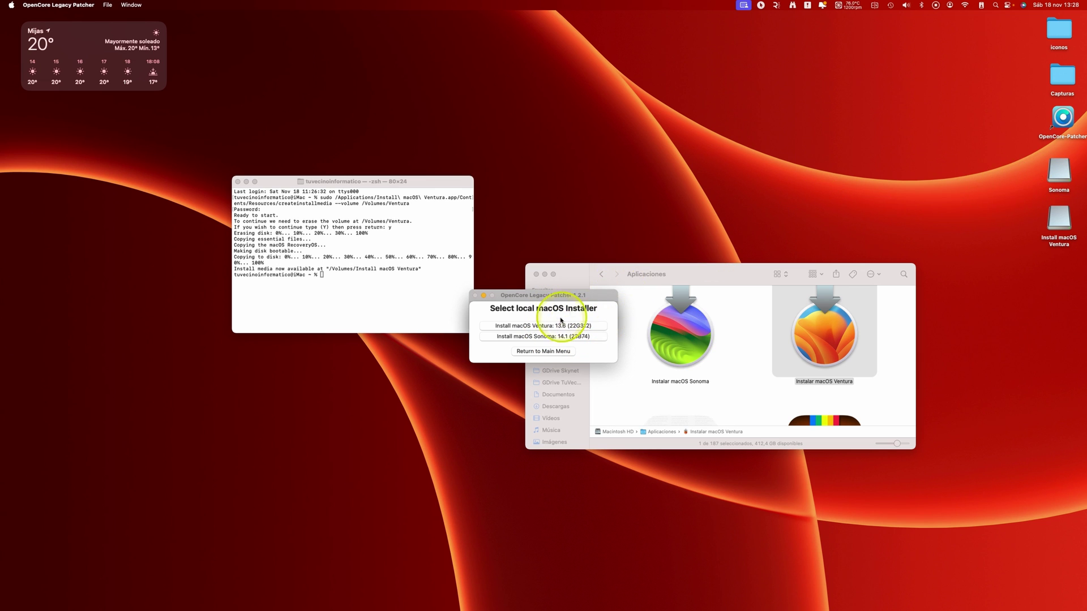
pyautogui.click(542, 336)
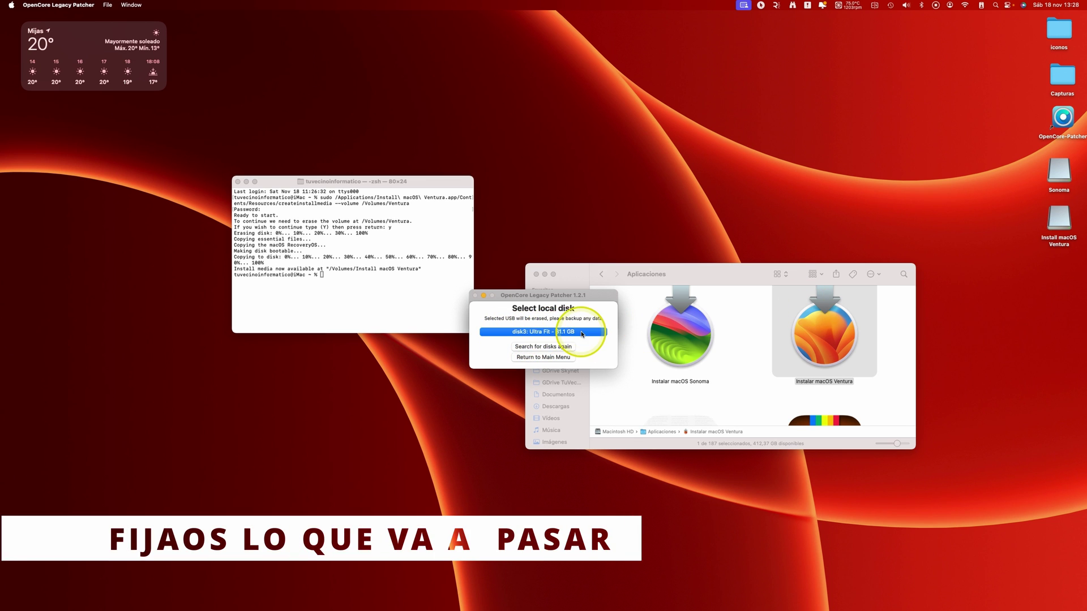
pyautogui.click(550, 335)
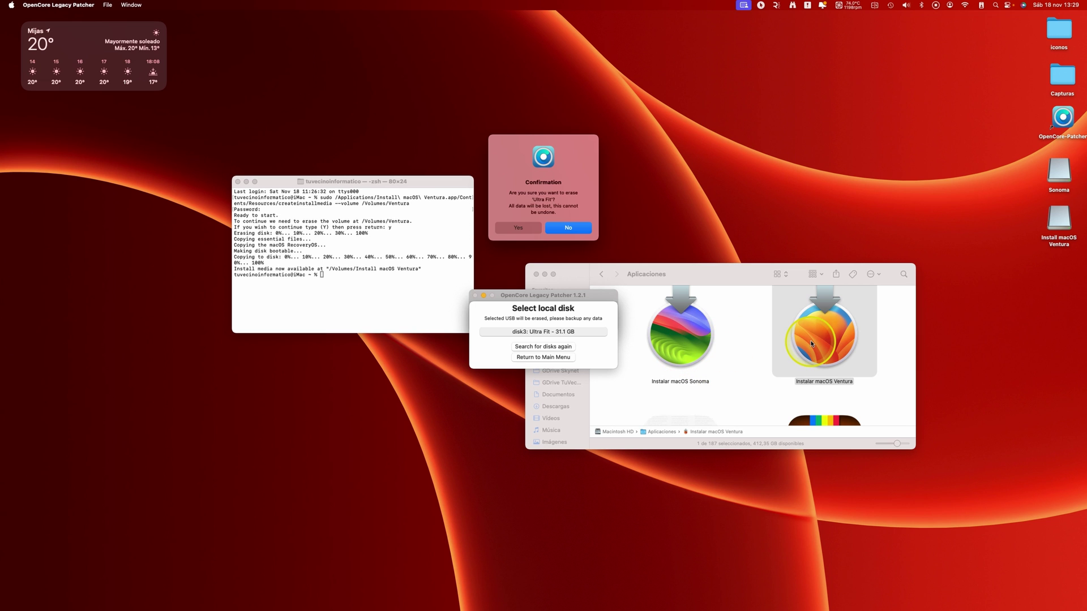
pyautogui.click(582, 229)
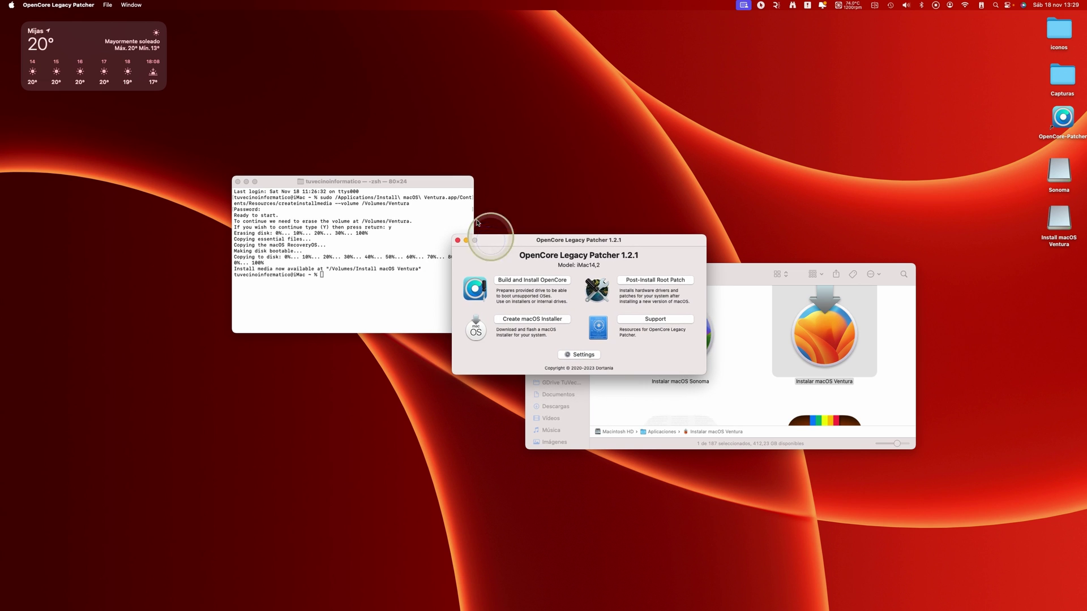
pyautogui.click(131, 5)
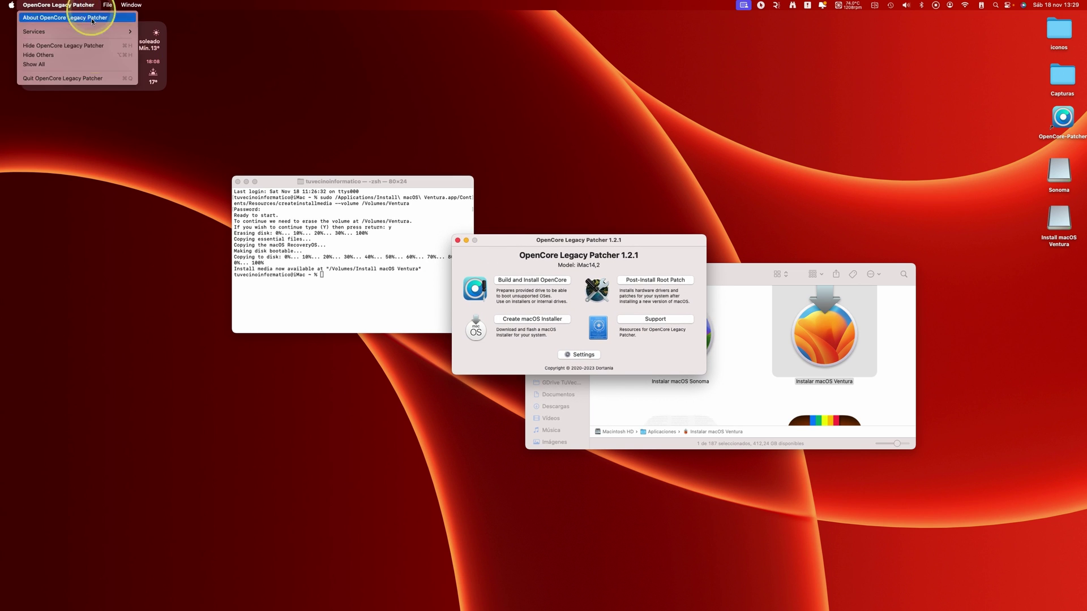
# Step: Compose the Terminal command sudo /Applications/Install\ macOS\ Sonoma.app/Contents/Resources/createinstallmedia --volume, inserting the Sonoma installer's path from the Applications folder
pyautogui.moveTo(351, 181); pyautogui.dragTo(541, 144)
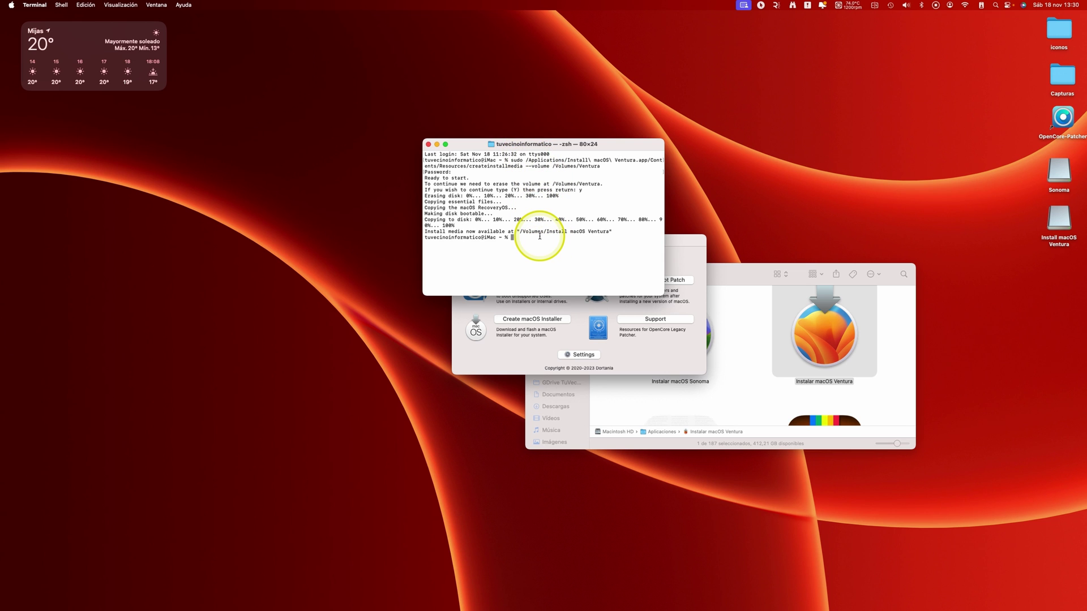
pyautogui.write('sudo')
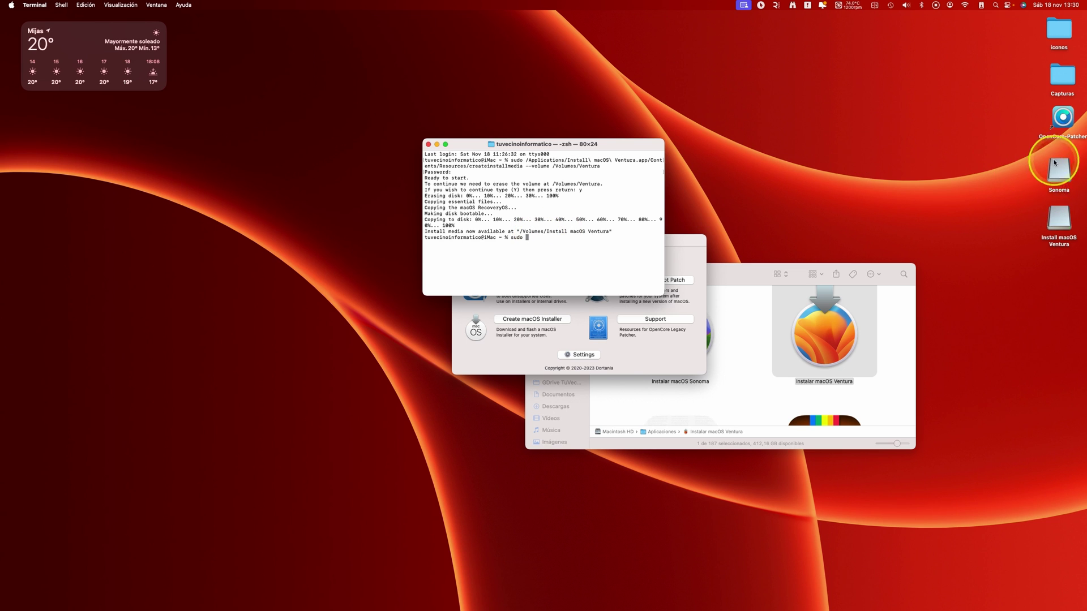
pyautogui.click(732, 273)
pyautogui.moveTo(682, 350); pyautogui.dragTo(579, 254)
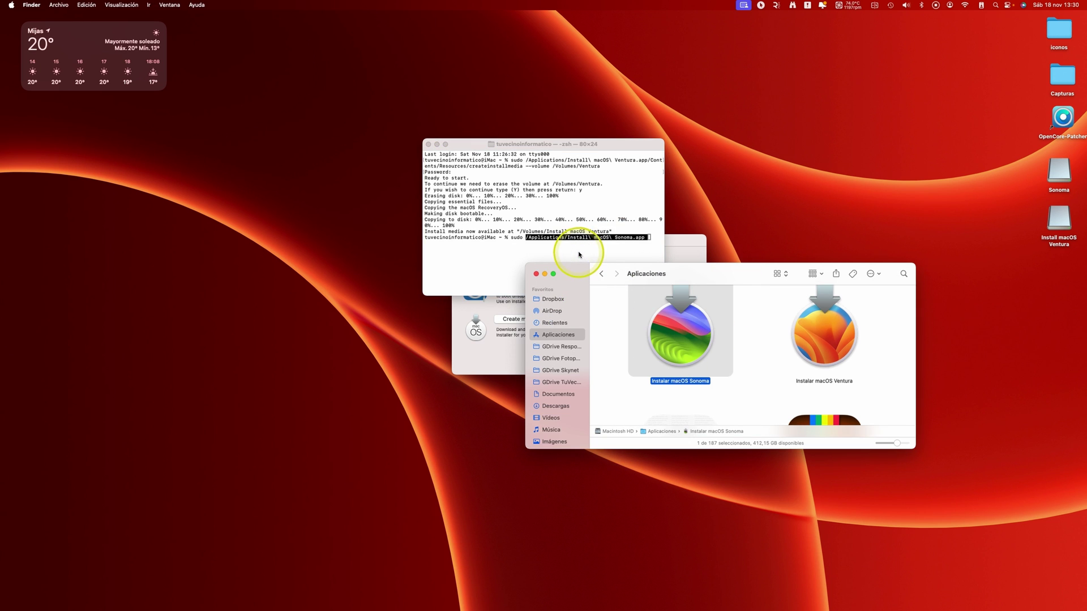
pyautogui.click(648, 235)
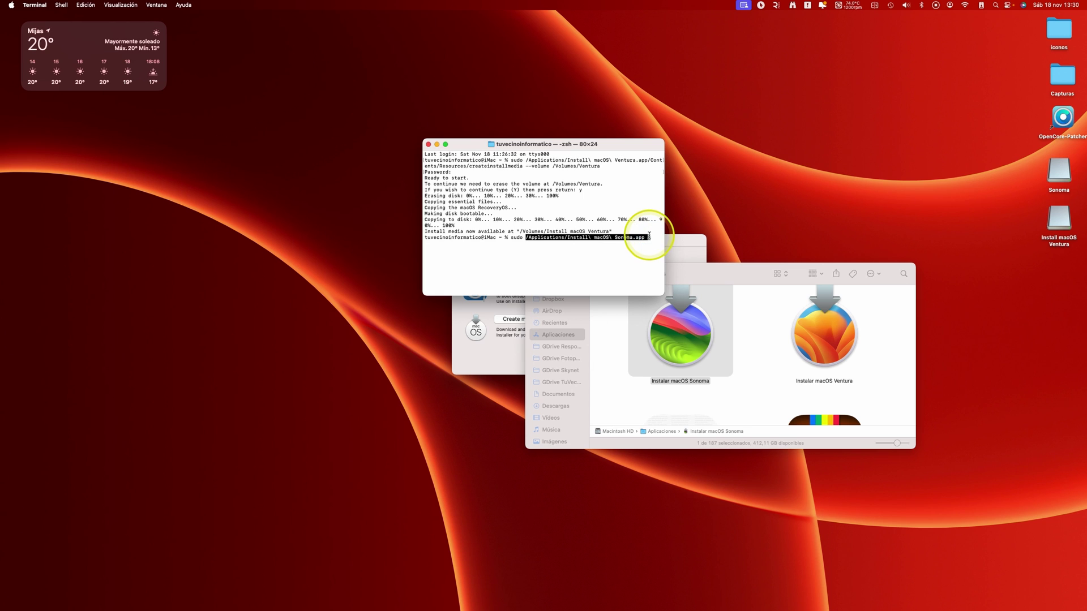
pyautogui.press('Right')
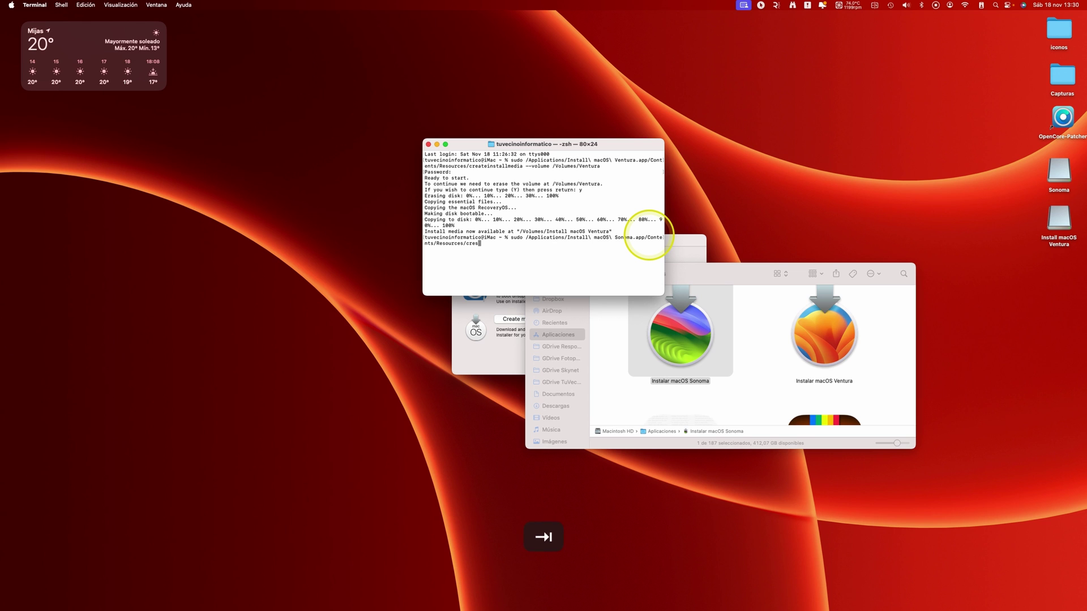
pyautogui.press('Tab')
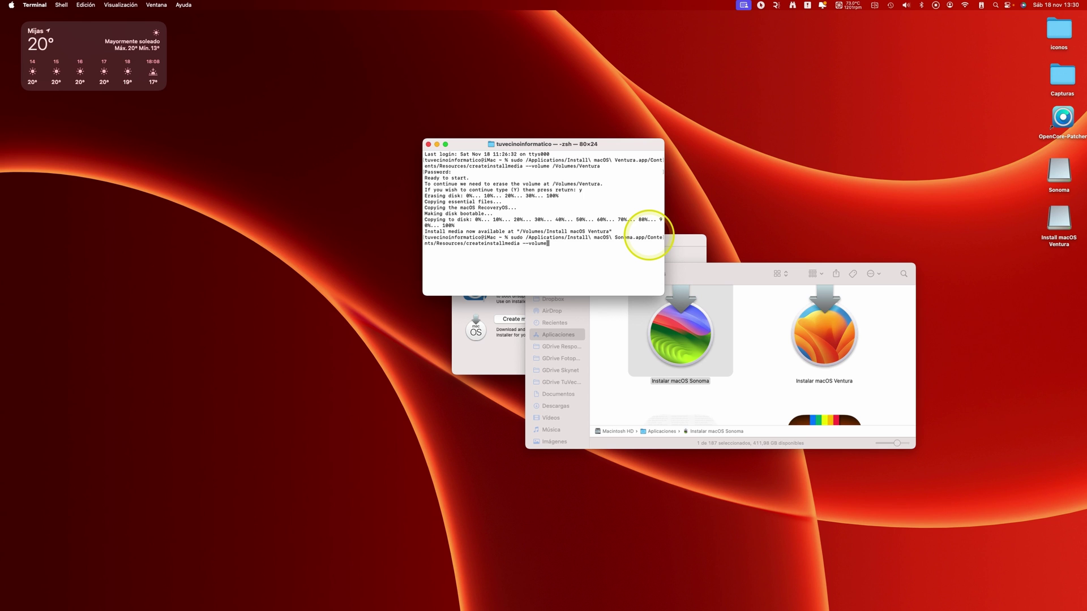
# Step: Complete the command with the Sonoma volume's path, run it with the administrator password, and confirm erasing the volume with y
pyautogui.moveTo(1059, 173); pyautogui.dragTo(589, 290)
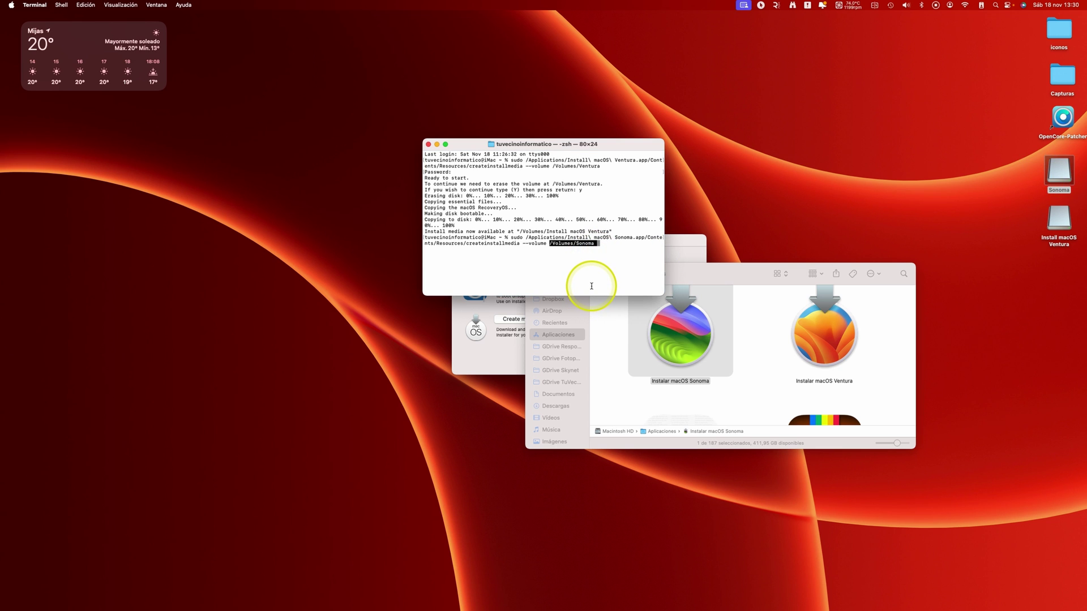
pyautogui.press('Return')
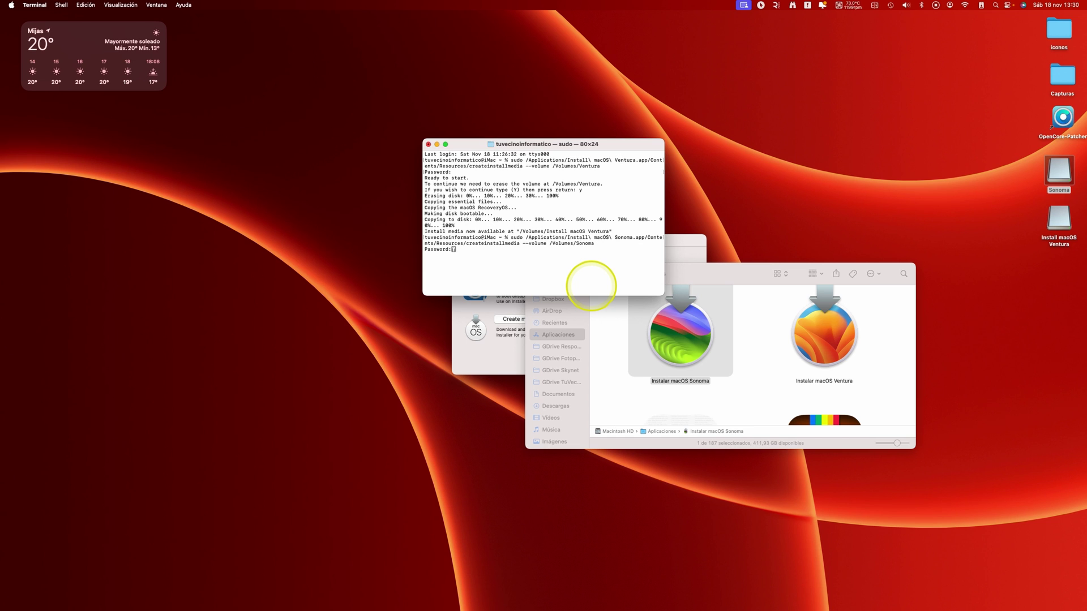
pyautogui.press('Return')
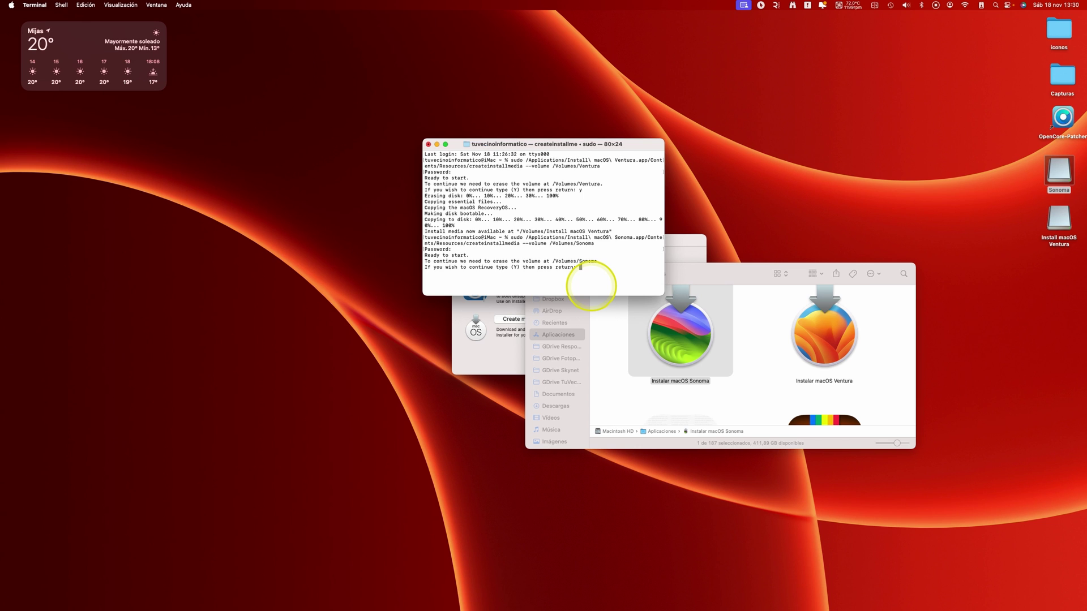
pyautogui.write('y')
pyautogui.press('Return')
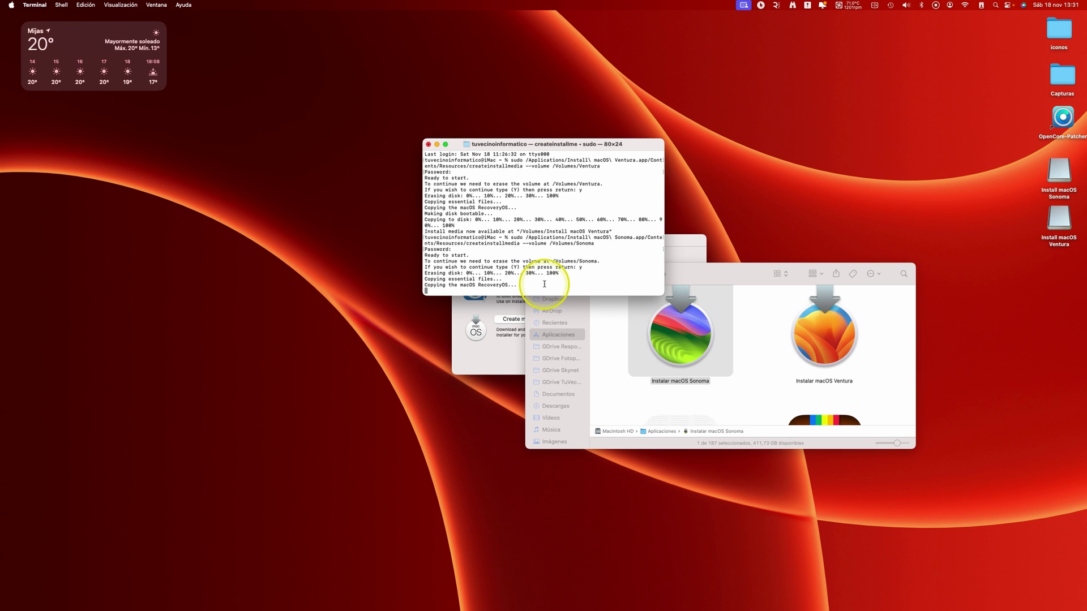
pyautogui.click(1078, 358)
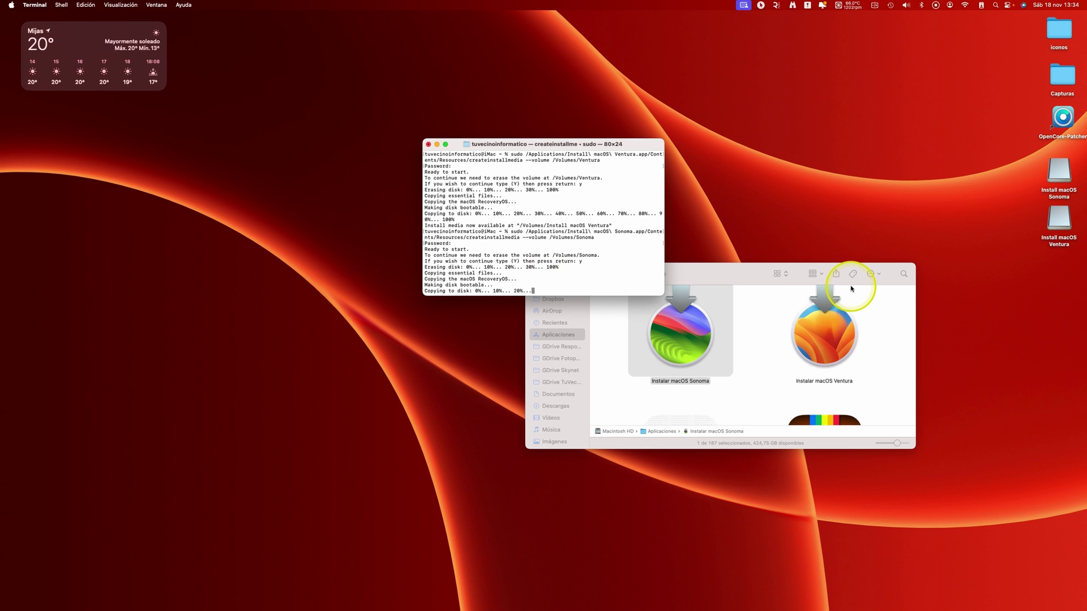
pyautogui.click(1079, 306)
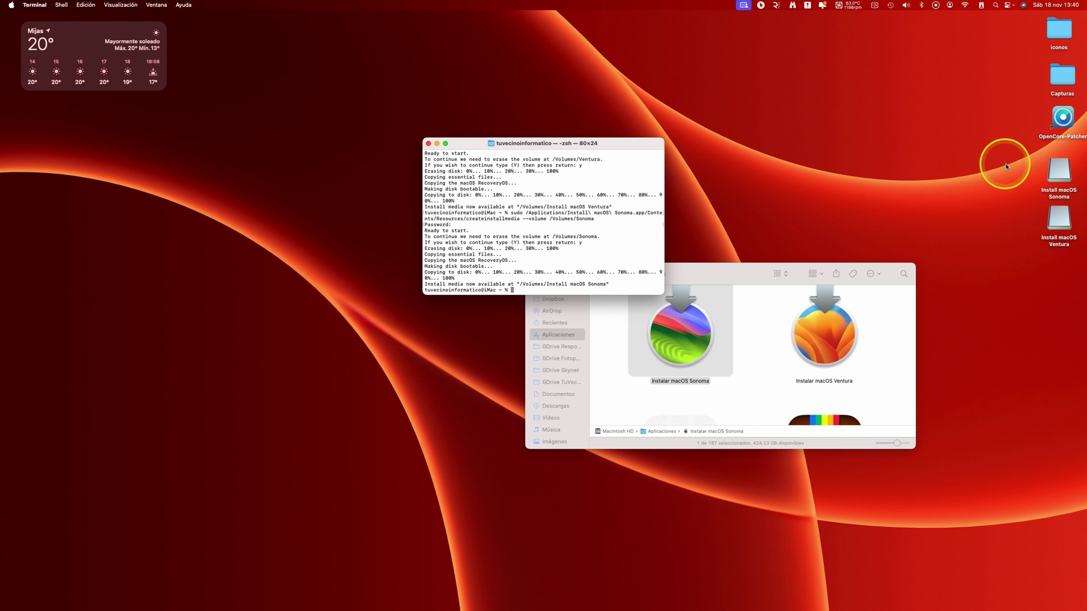
# Step: Open the Install macOS Sonoma volume to check its contents, move its window clear, and open the Install macOS Ventura volume
pyautogui.click(1065, 170)
pyautogui.click(1044, 173)
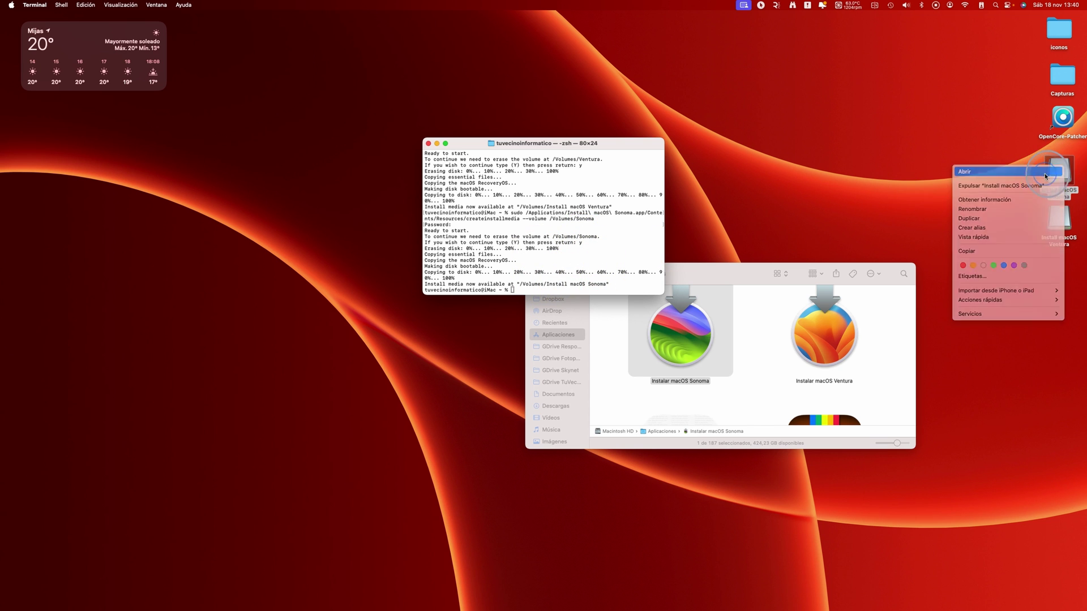
pyautogui.moveTo(724, 289); pyautogui.dragTo(776, 101)
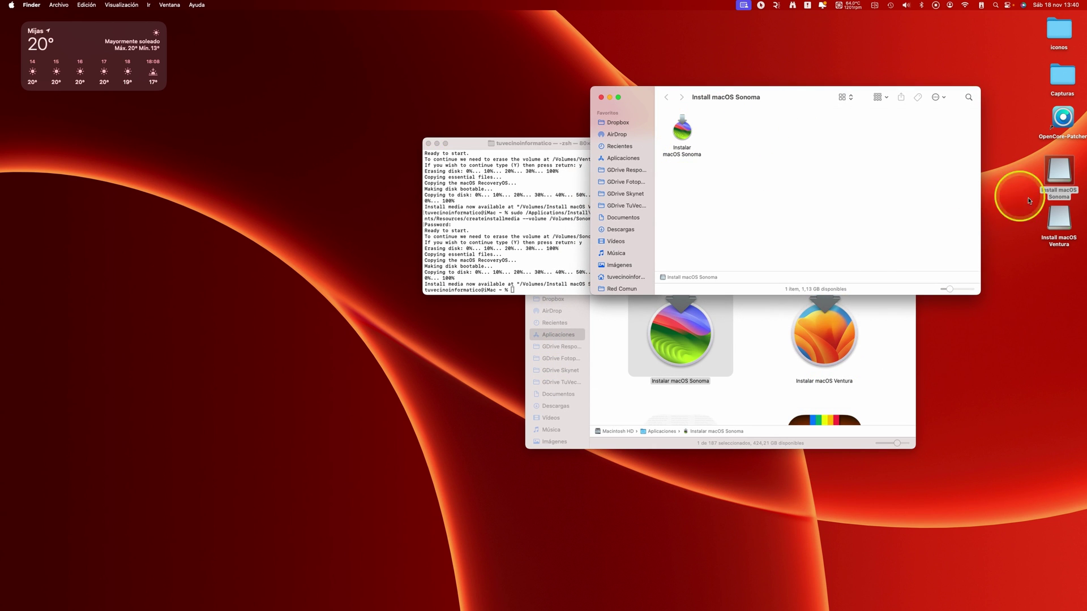
pyautogui.rightClick(1055, 214)
pyautogui.click(996, 217)
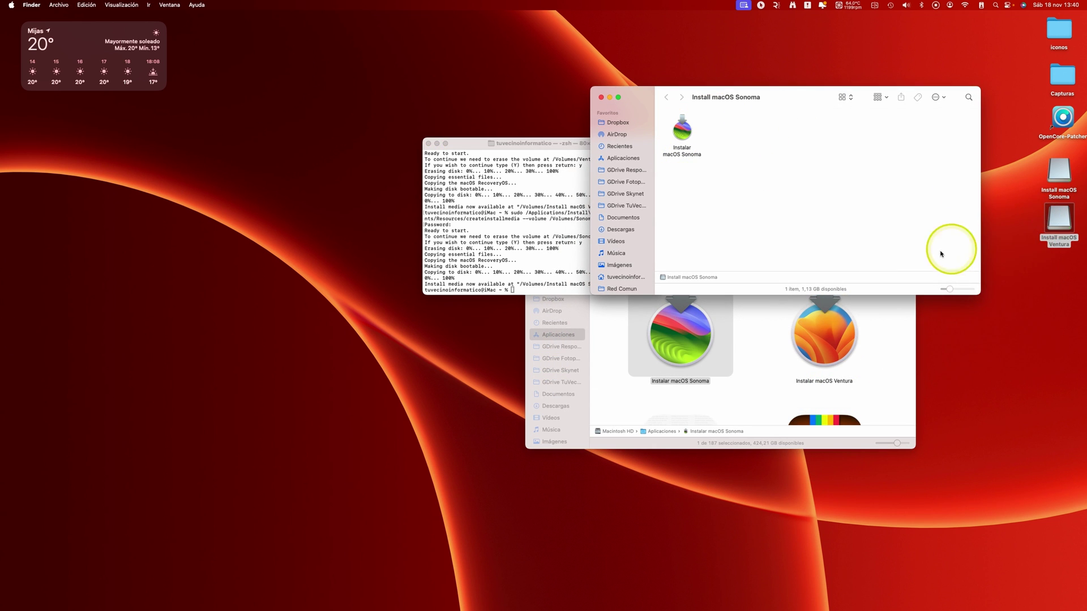